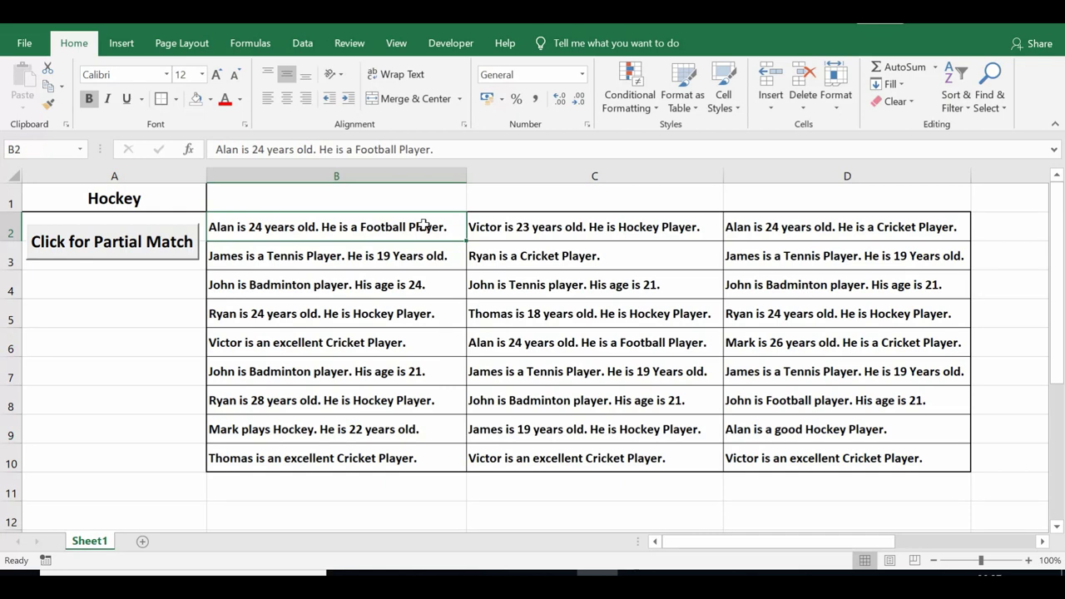
Step: Select the sentence range B2:D10 and look over the sentences in B2 and C2
left_click(494, 230)
left_click(421, 233)
left_click_drag(407, 228, 800, 462)
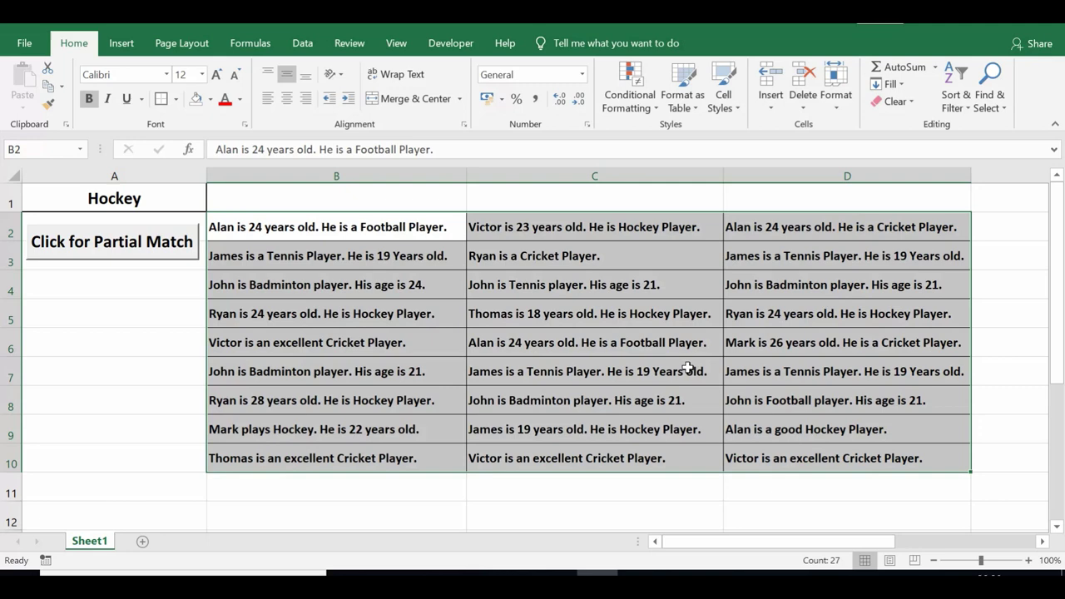
left_click(403, 228)
left_click_drag(459, 266, 816, 442)
left_click(399, 220)
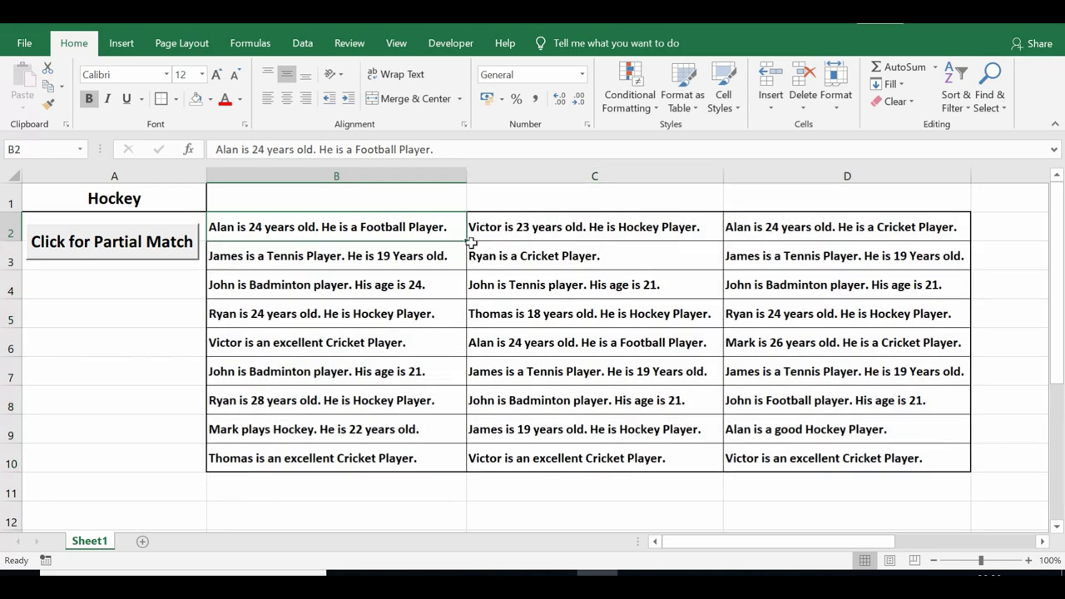
Step: Read the sentences in B2 through B4, then select B2:D10 again
left_click(401, 257)
left_click(372, 227)
left_click(371, 253)
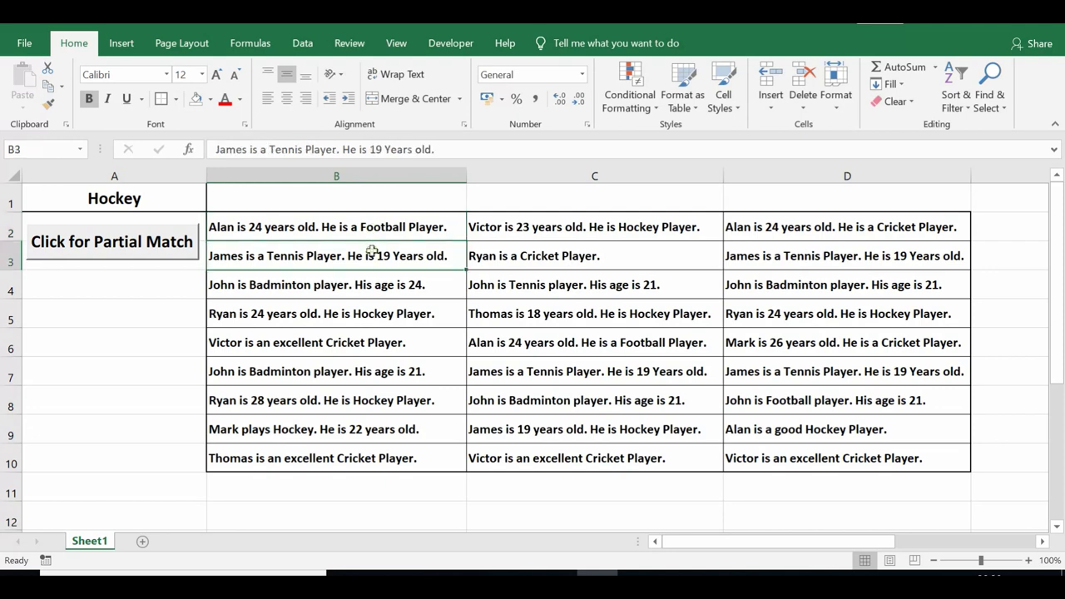
left_click(361, 289)
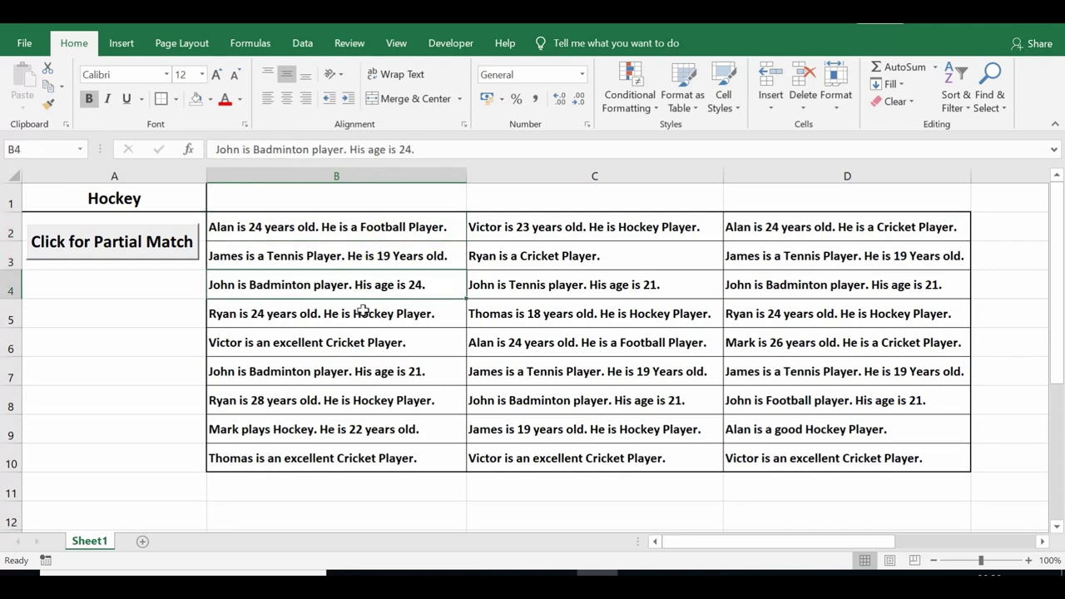
left_click(345, 223)
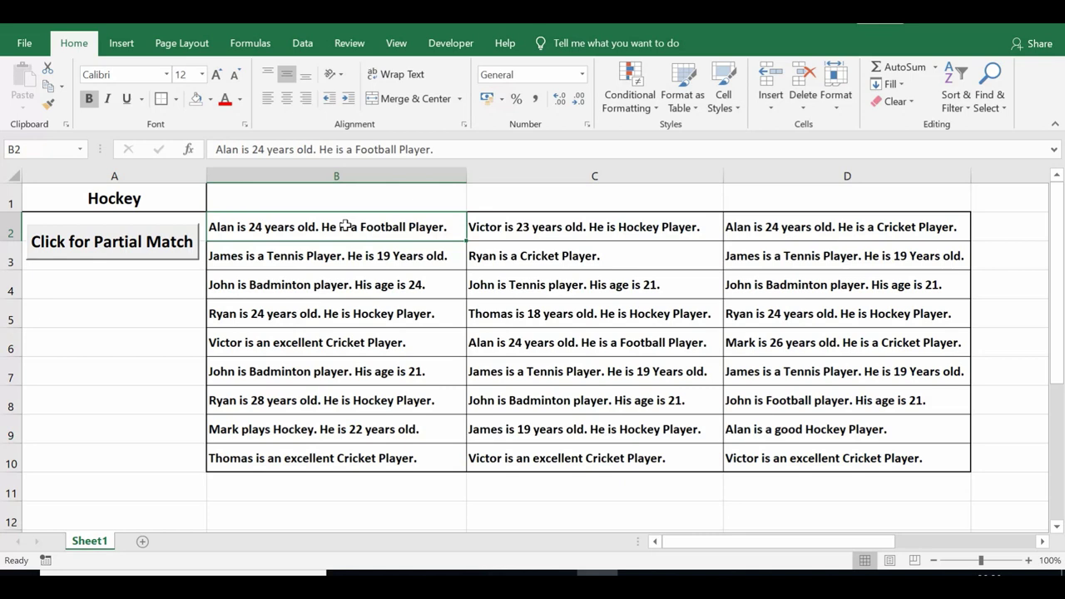
left_click_drag(345, 225, 839, 453)
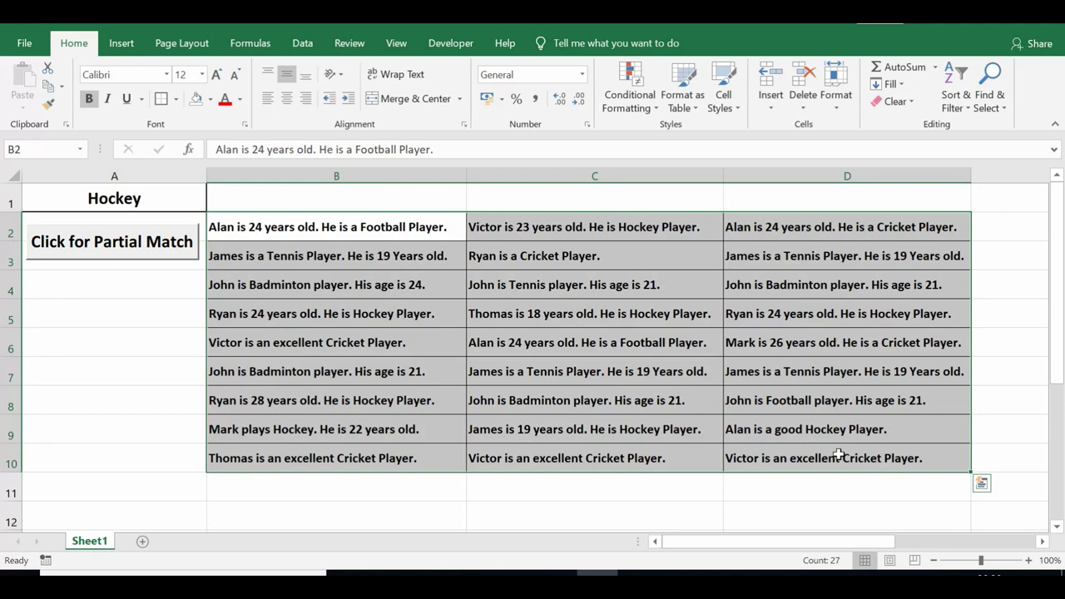
Step: Give the keyword cell A1 a yellow fill
left_click(138, 198)
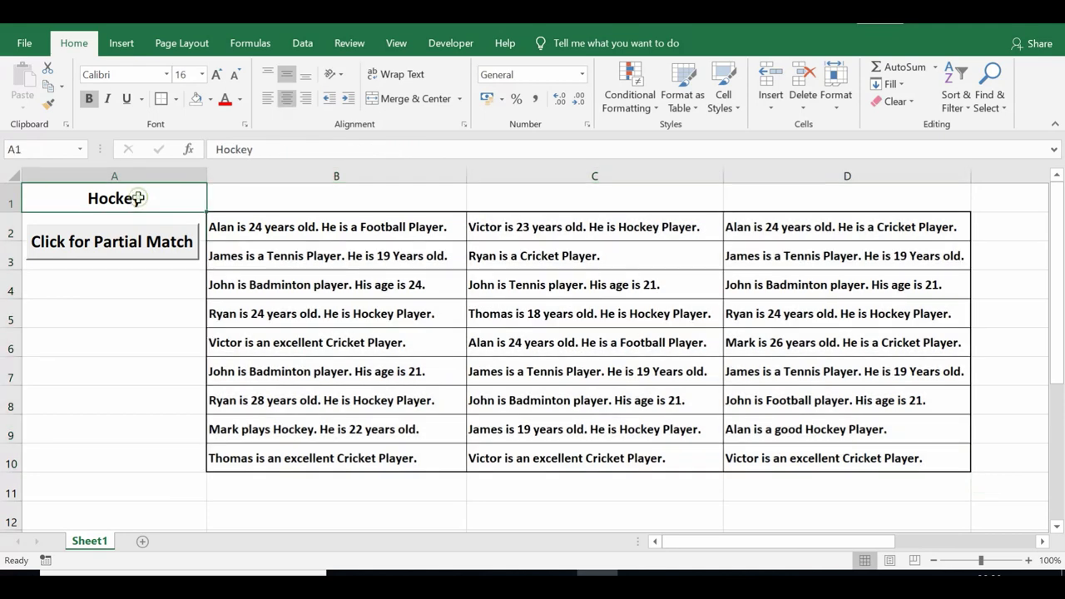
left_click(209, 98)
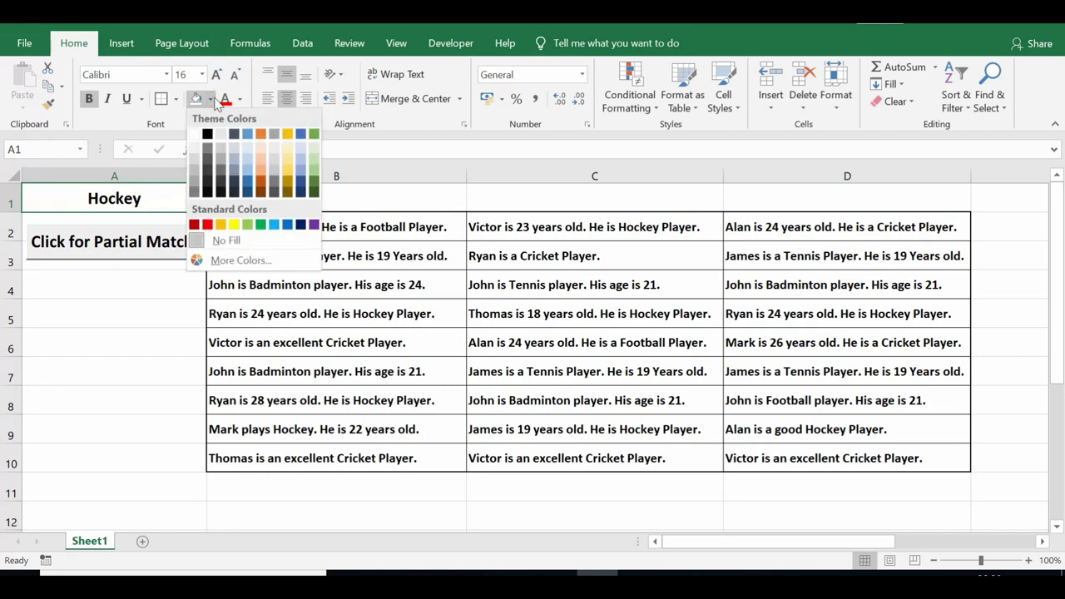
left_click(233, 224)
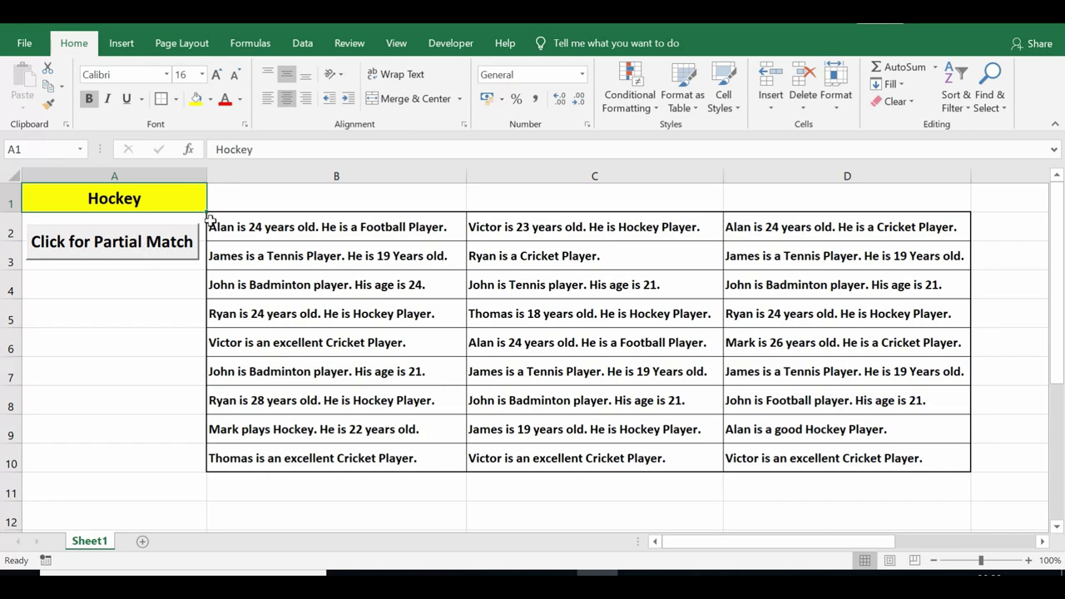
Step: Run the Hockey partial match, review the green results in B2:D10, then reselect A1
left_click(158, 252)
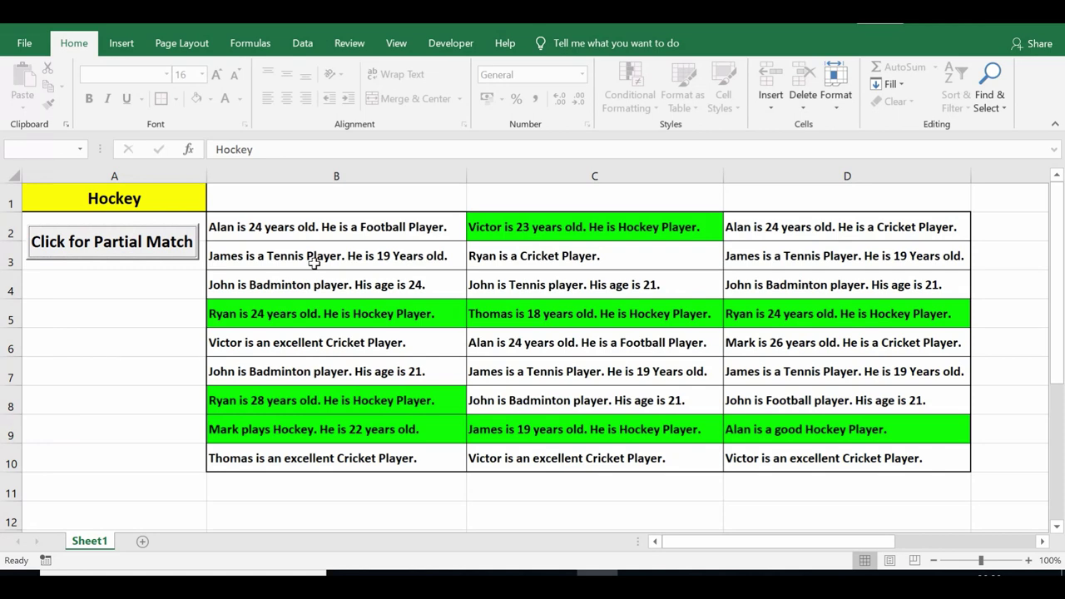
left_click_drag(304, 231, 804, 454)
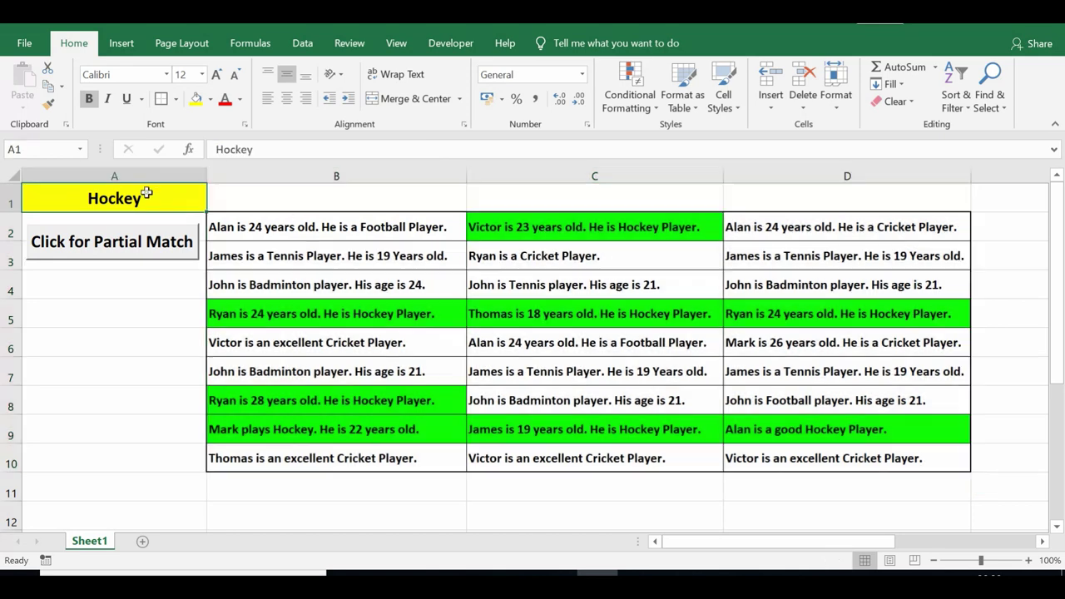
left_click(146, 188)
Step: Enter Cricket as the keyword in A1 and rerun the partial match
type("Cr")
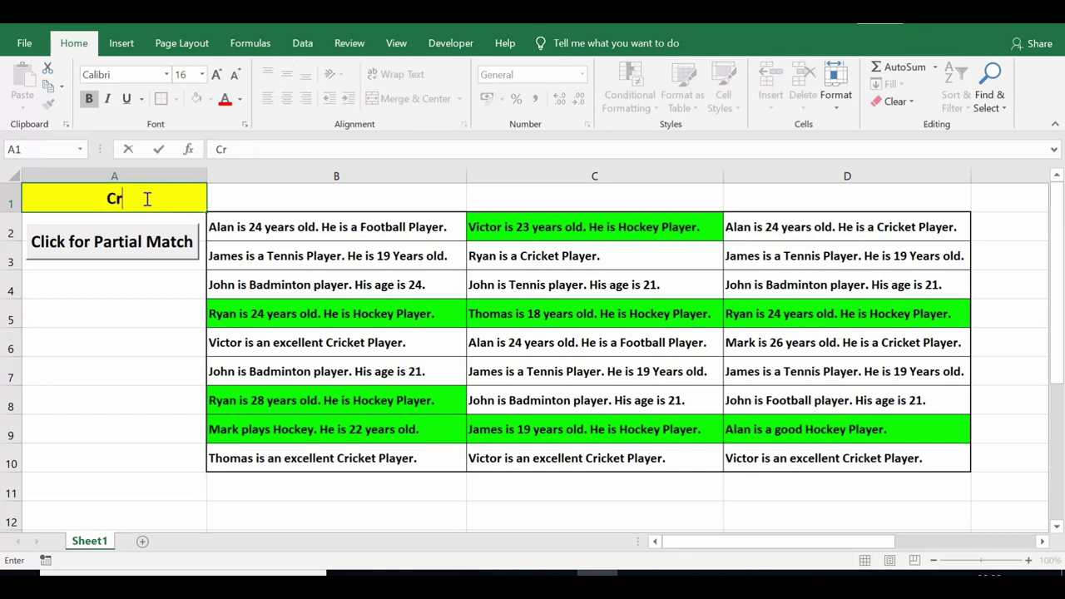
type("icket")
key("Return")
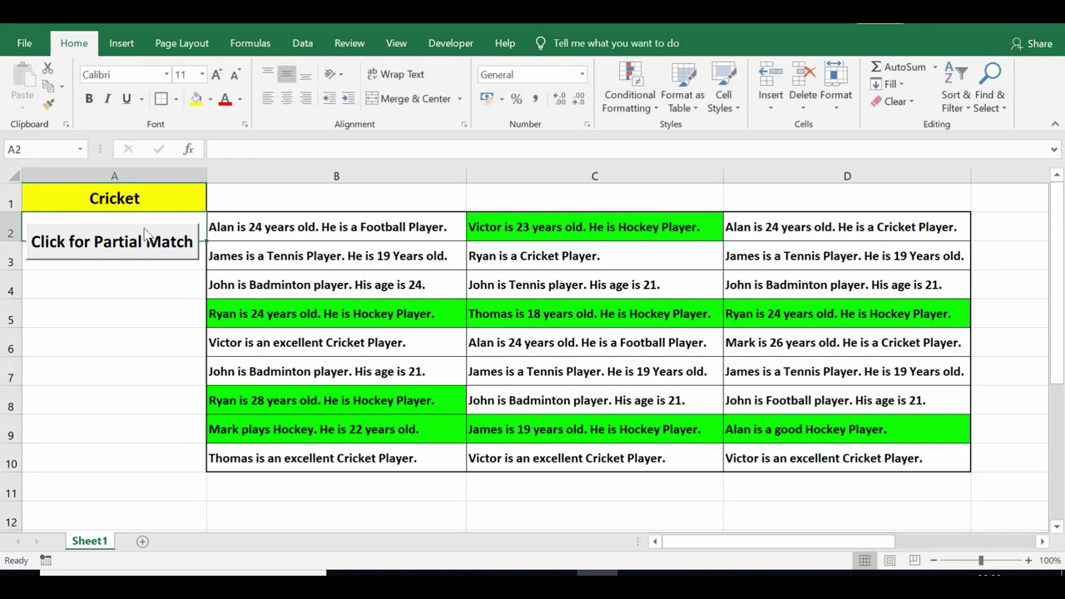
left_click(145, 248)
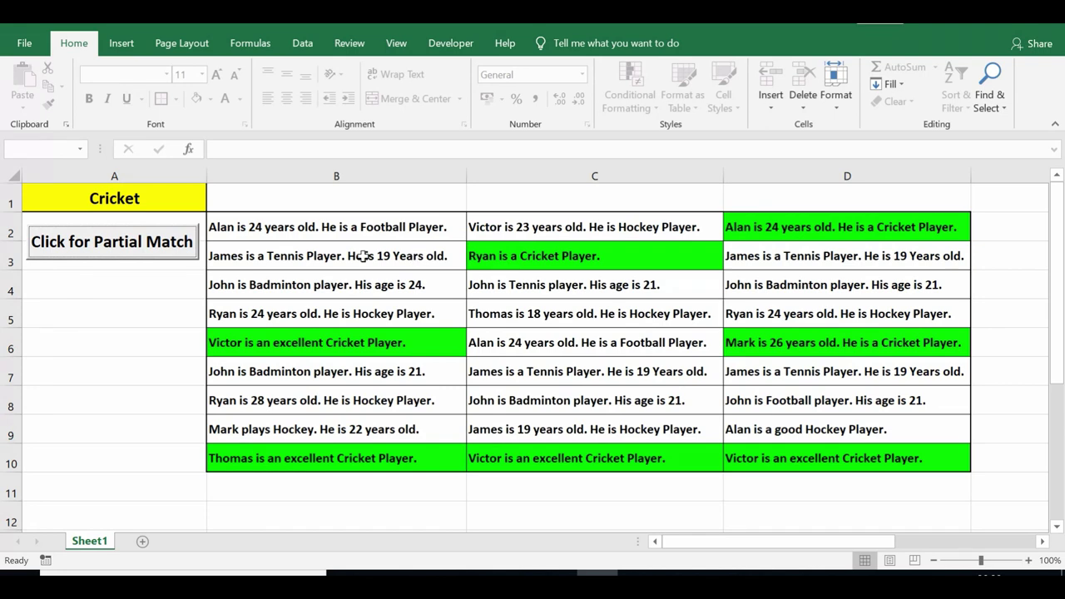
Step: Check the green Cricket sentences in B6, B10, C10, C3 and D2
left_click(357, 343)
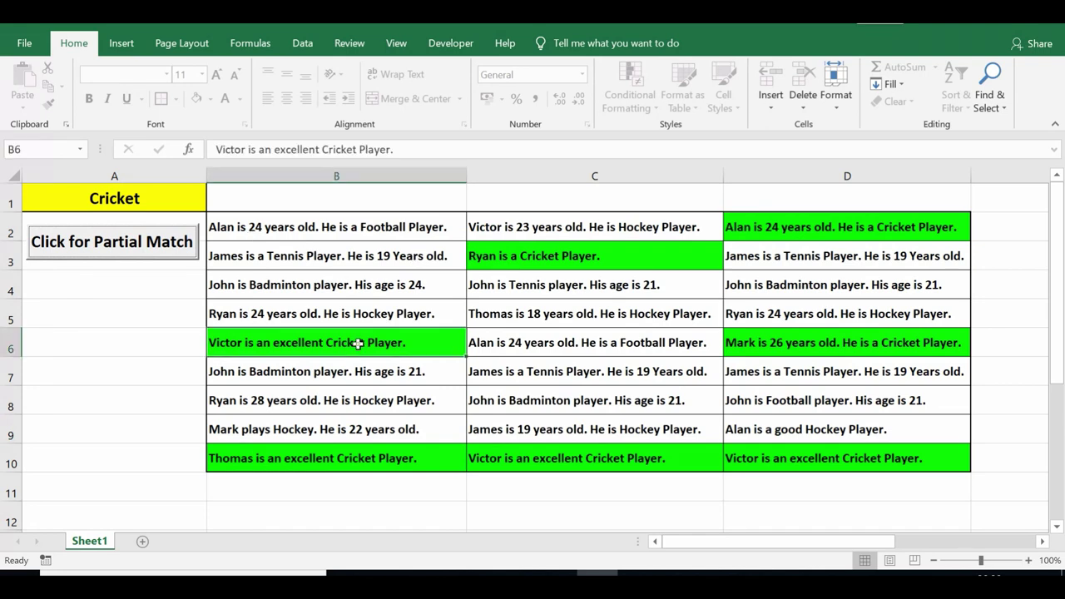
left_click(366, 458)
left_click(536, 462)
left_click(556, 262)
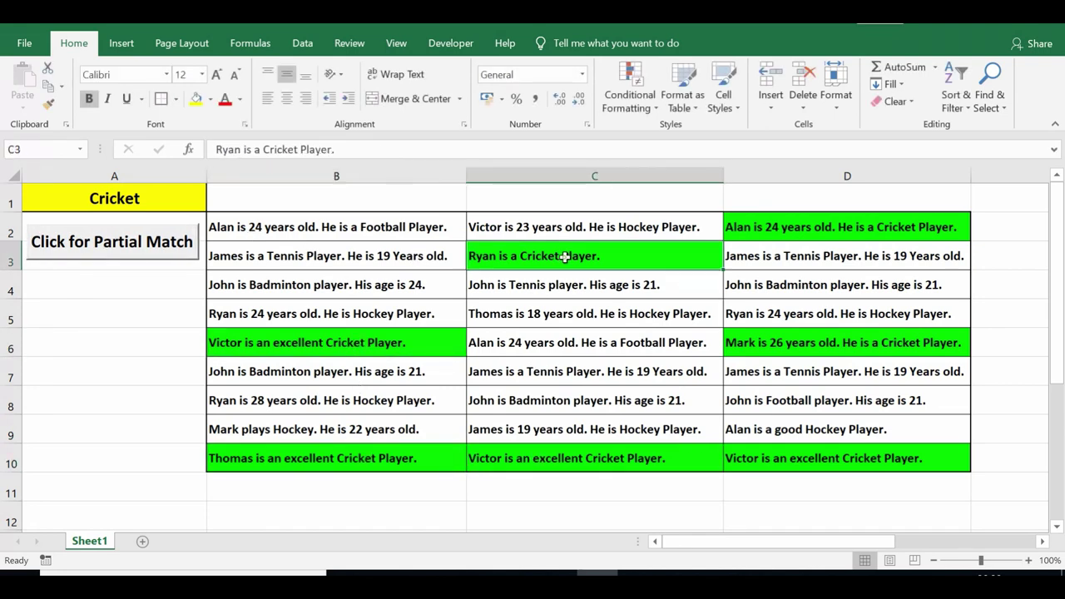
left_click(770, 223)
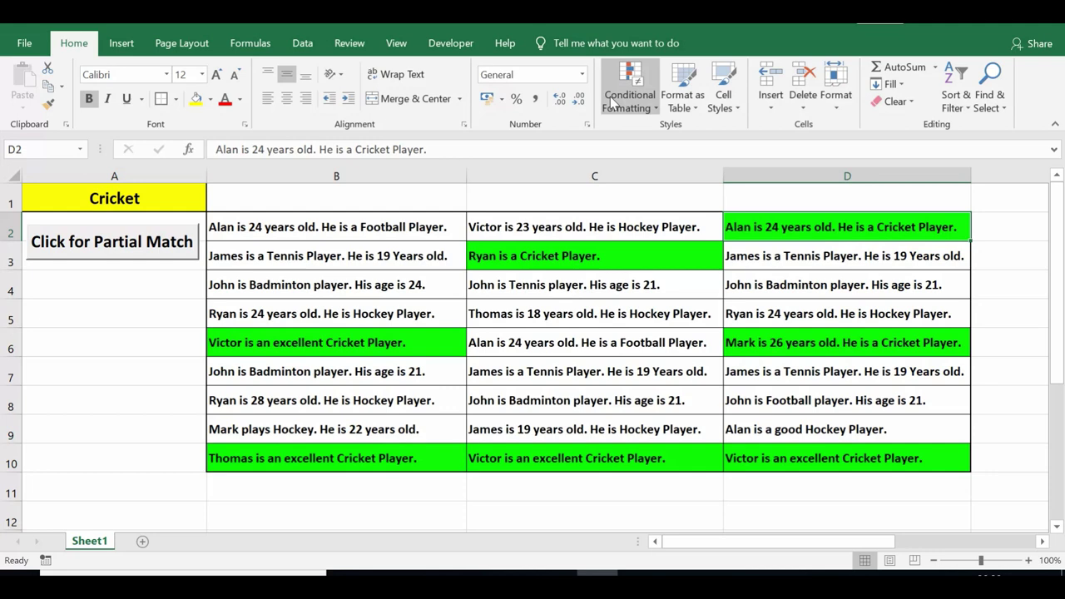
Step: Turn on Design Mode and open the partial-match button's CommandButton1_Click code
left_click(450, 44)
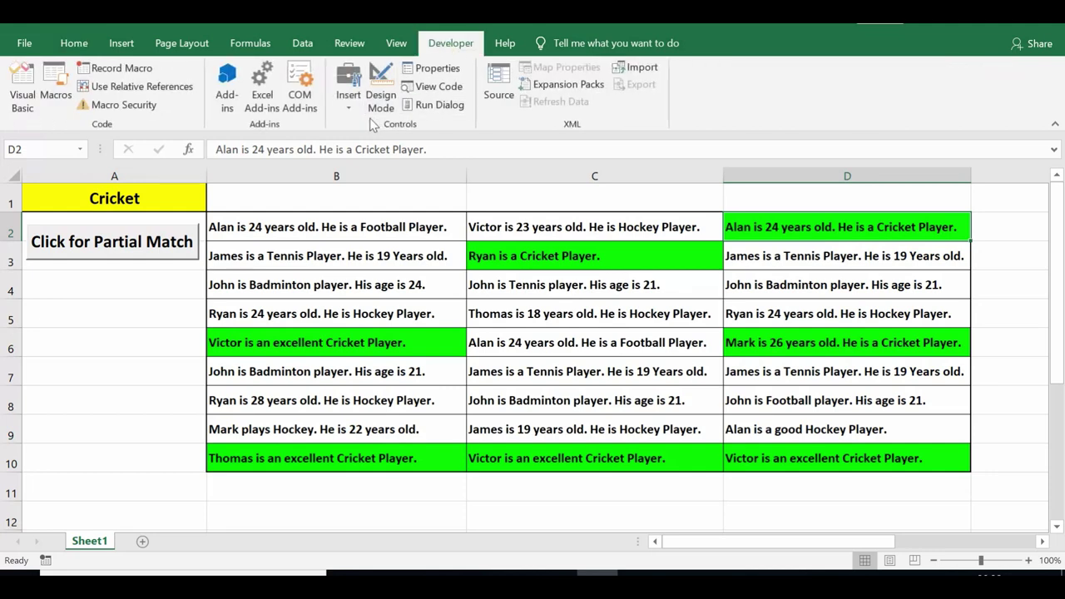
left_click(158, 244)
left_click(380, 88)
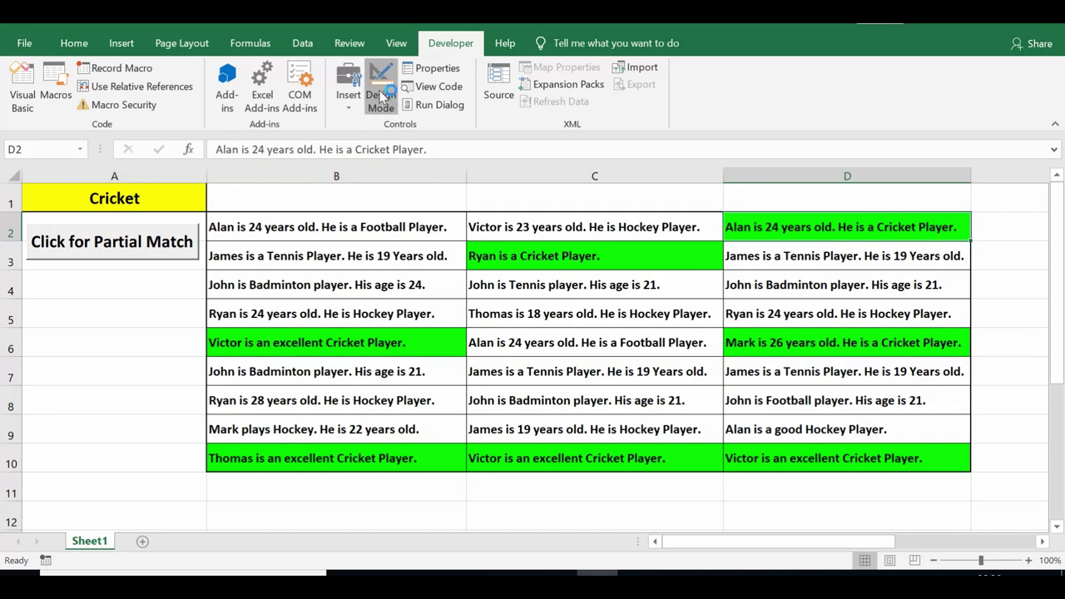
double_click(139, 249)
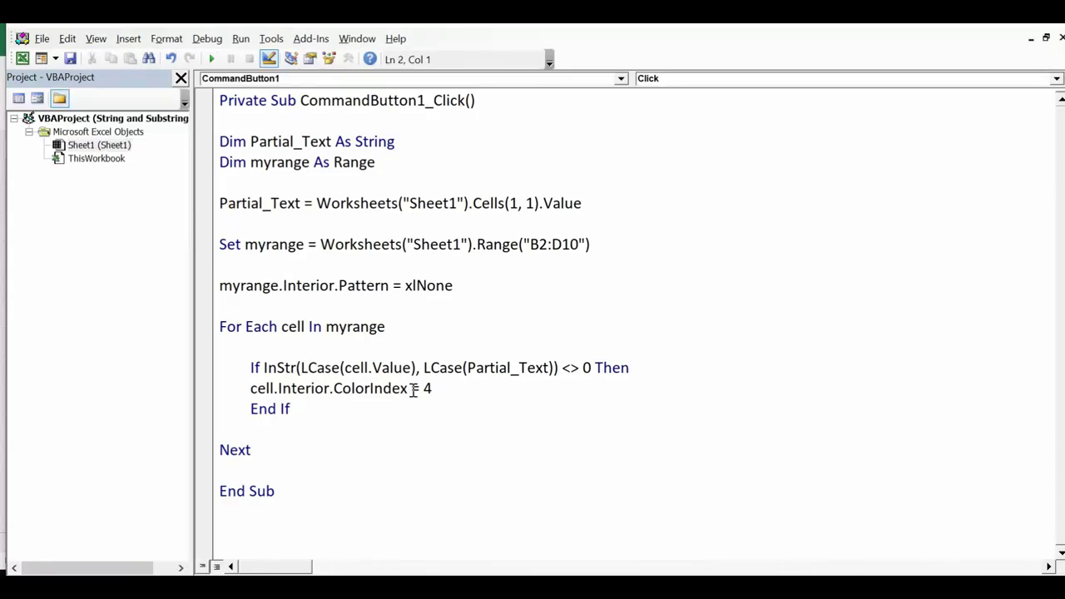
Step: Highlight the Partial_Text variable declaration and its String data type
left_click(303, 455)
left_click_drag(331, 142, 251, 143)
left_click_drag(403, 141, 355, 139)
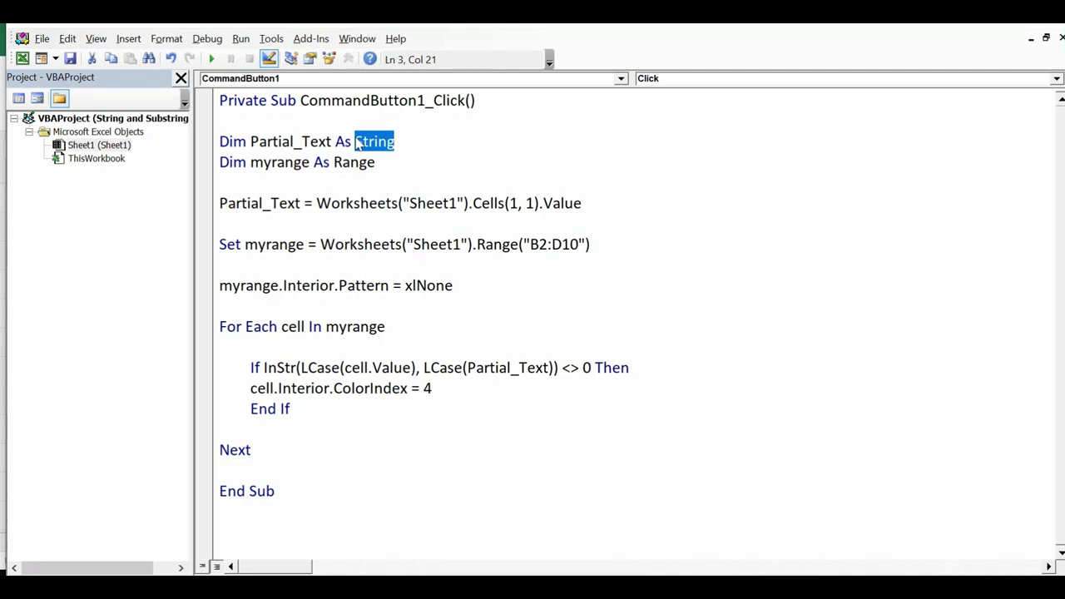
left_click(404, 141)
left_click_drag(333, 142, 249, 143)
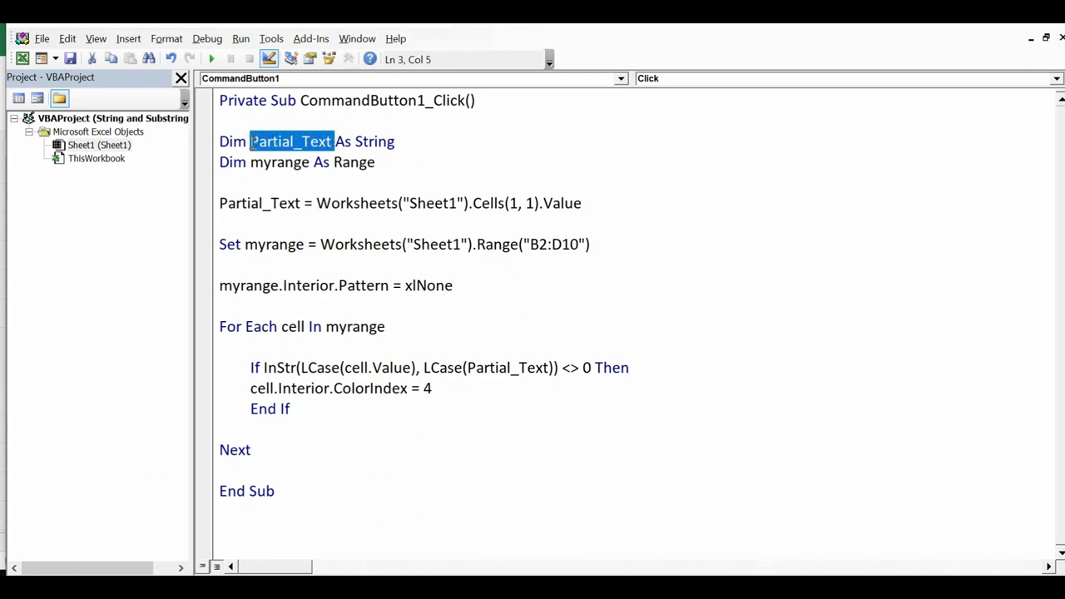
left_click(261, 172)
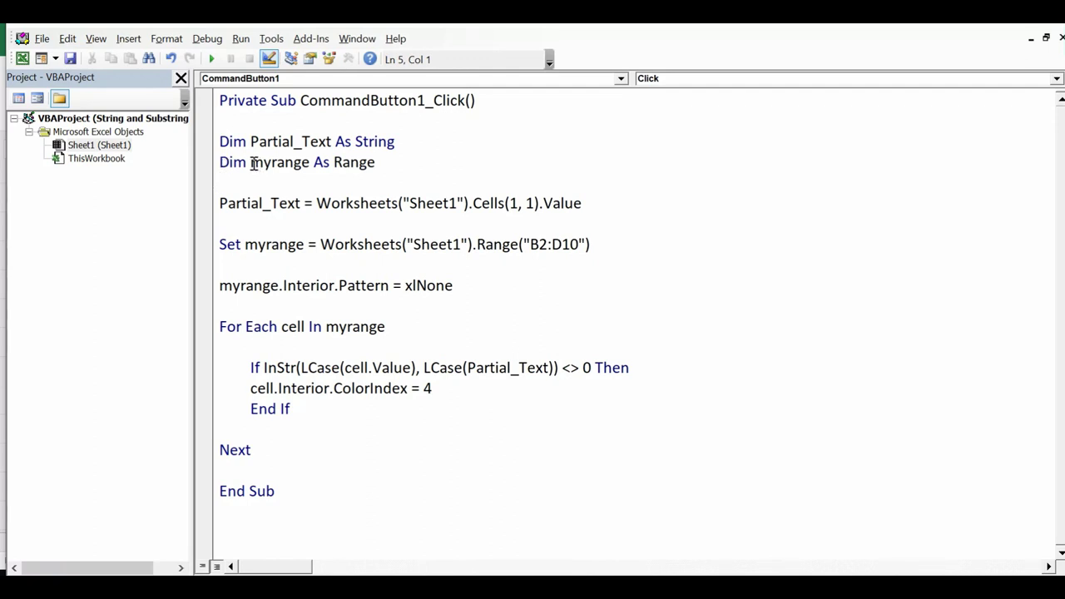
left_click_drag(249, 162, 380, 162)
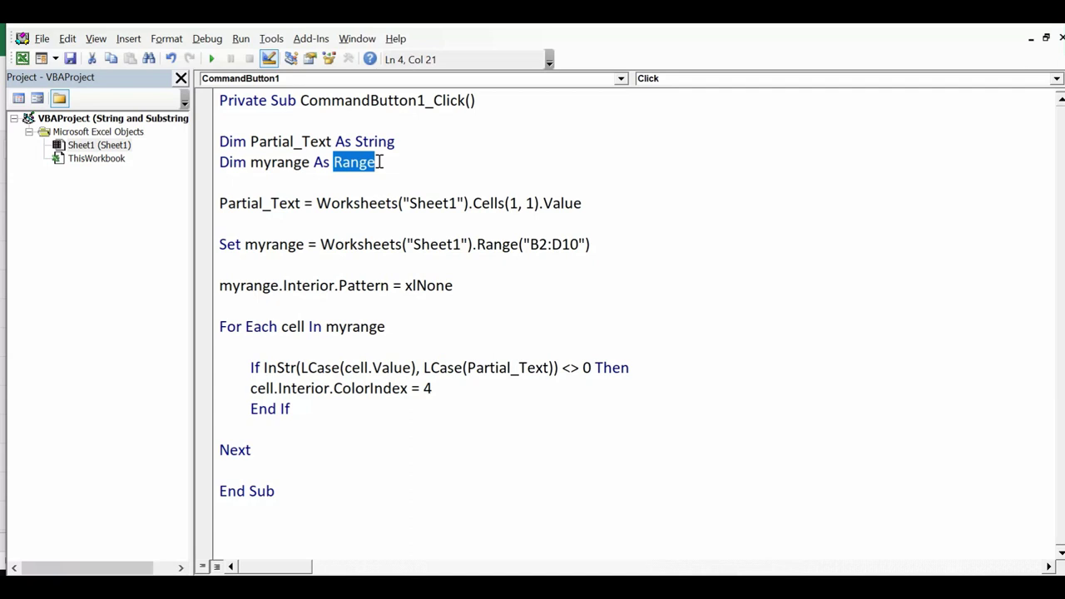
left_click_drag(303, 203, 251, 203)
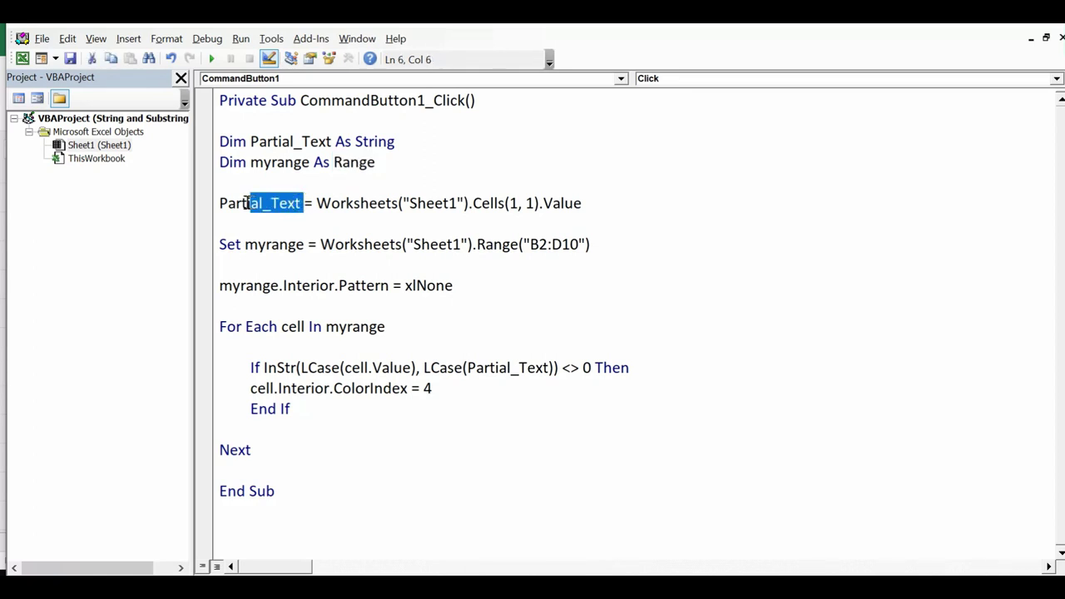
left_click_drag(246, 203, 223, 203)
left_click_drag(223, 203, 221, 203)
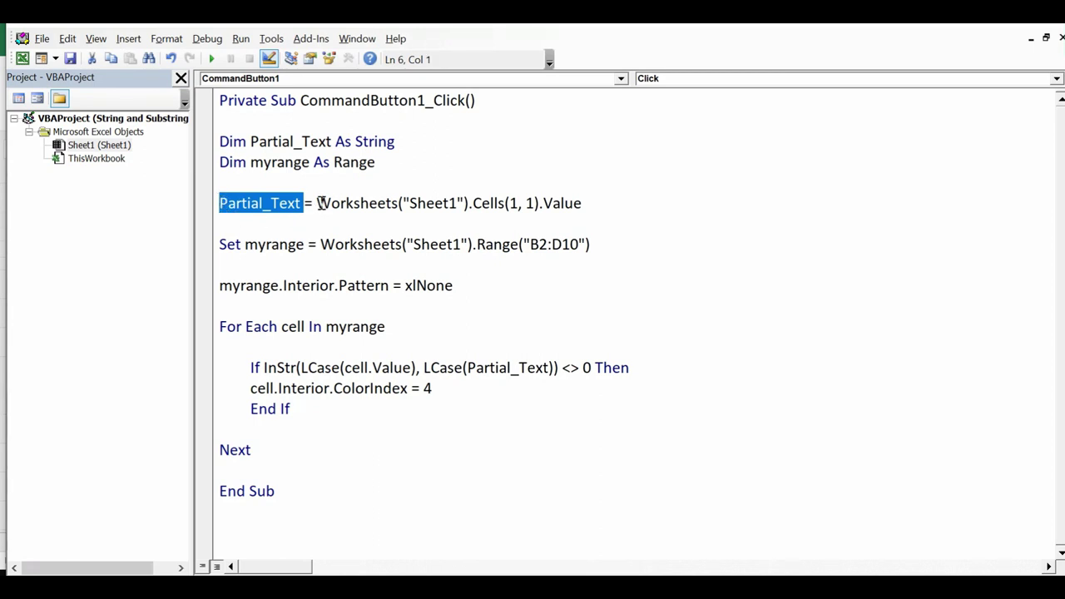
left_click_drag(317, 203, 509, 208)
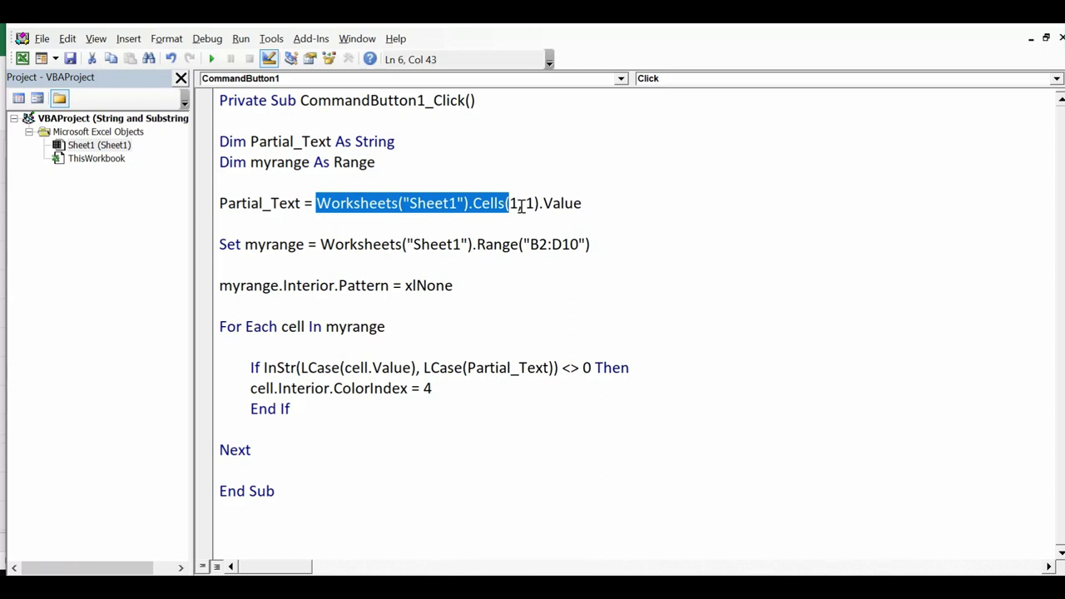
mouse_move(507, 203)
left_mouse_down()
mouse_move(539, 206)
mouse_move(509, 205)
left_mouse_up()
left_click(589, 203)
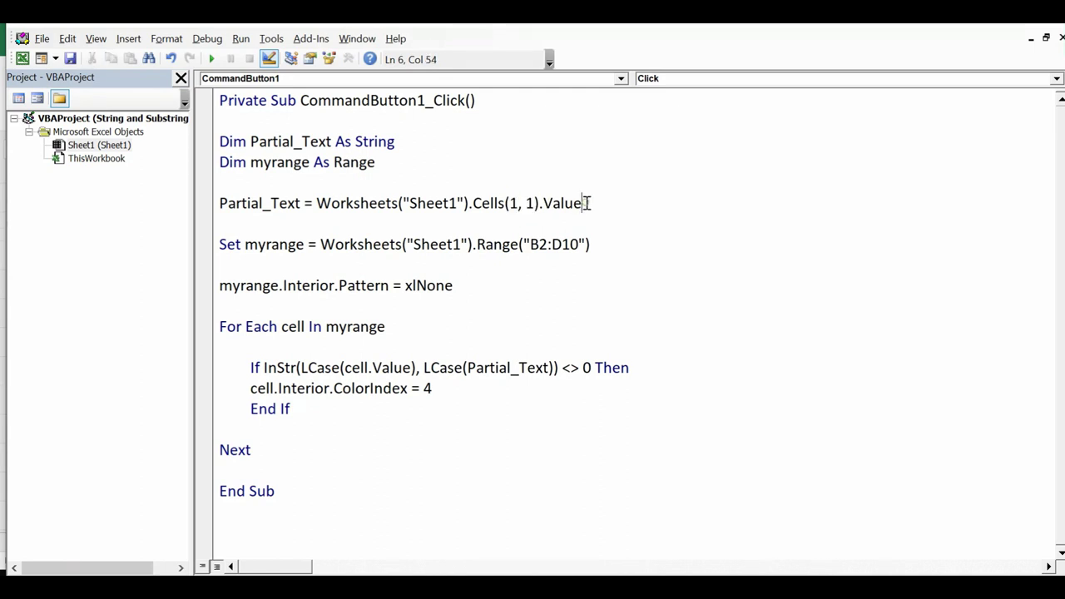
left_click(220, 244)
left_click_drag(220, 244, 595, 240)
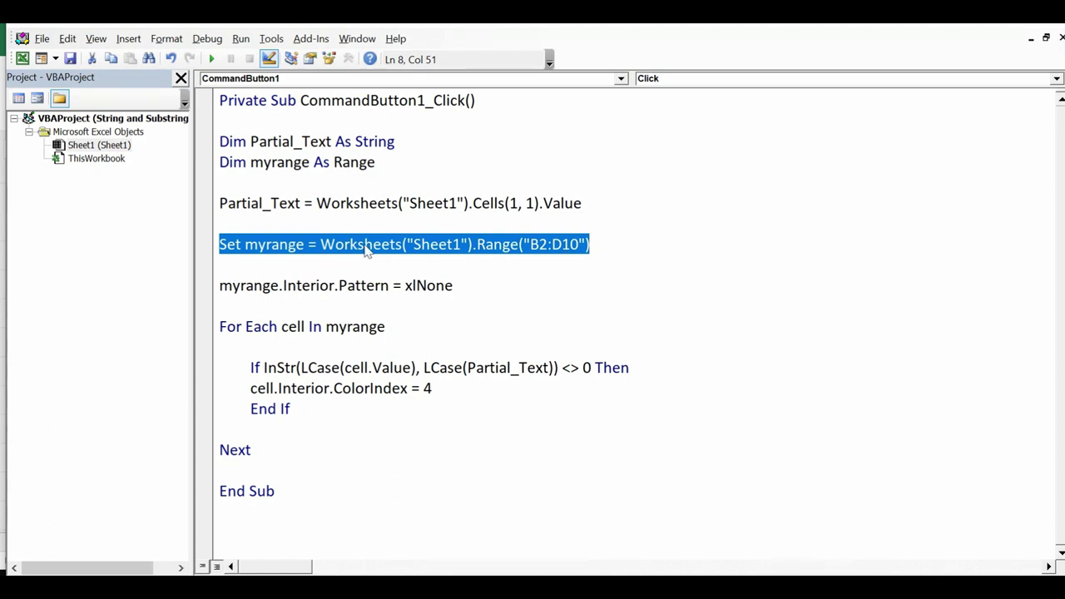
left_click(414, 244)
left_click_drag(413, 244, 585, 243)
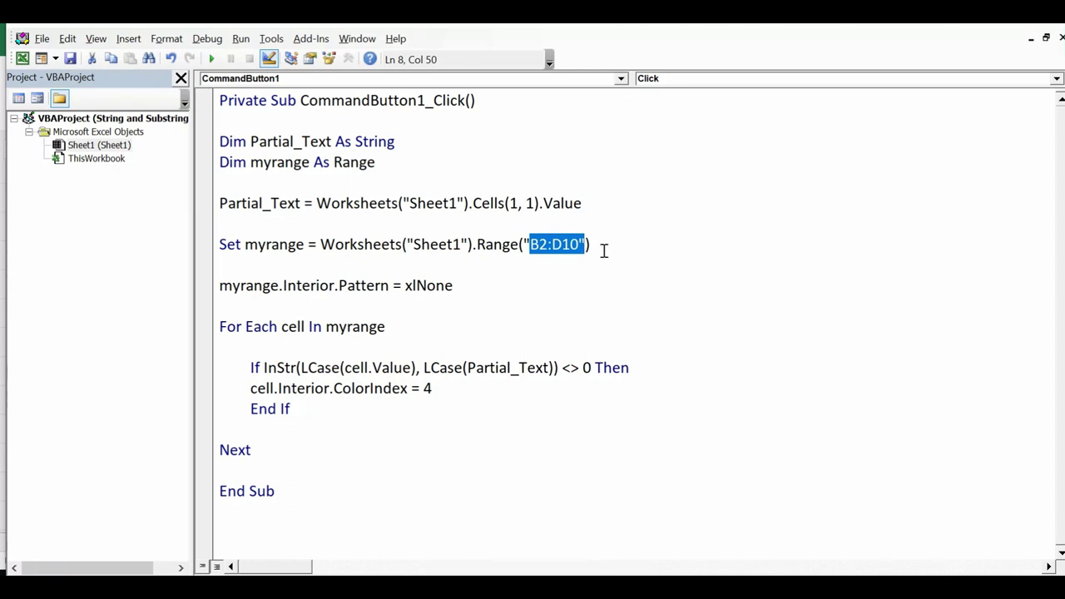
left_click(604, 249)
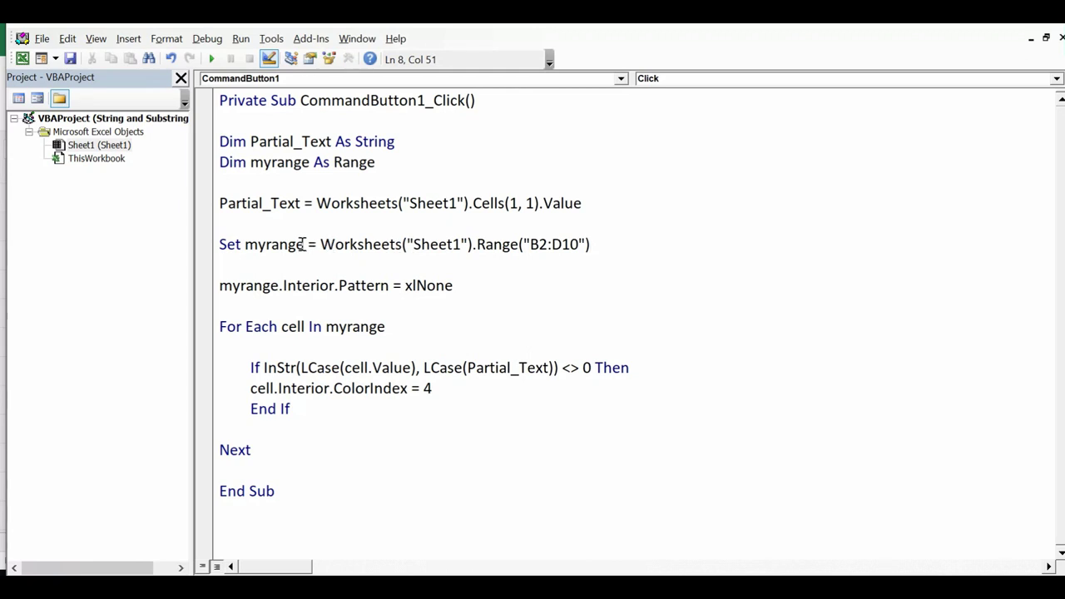
left_click_drag(304, 244, 246, 243)
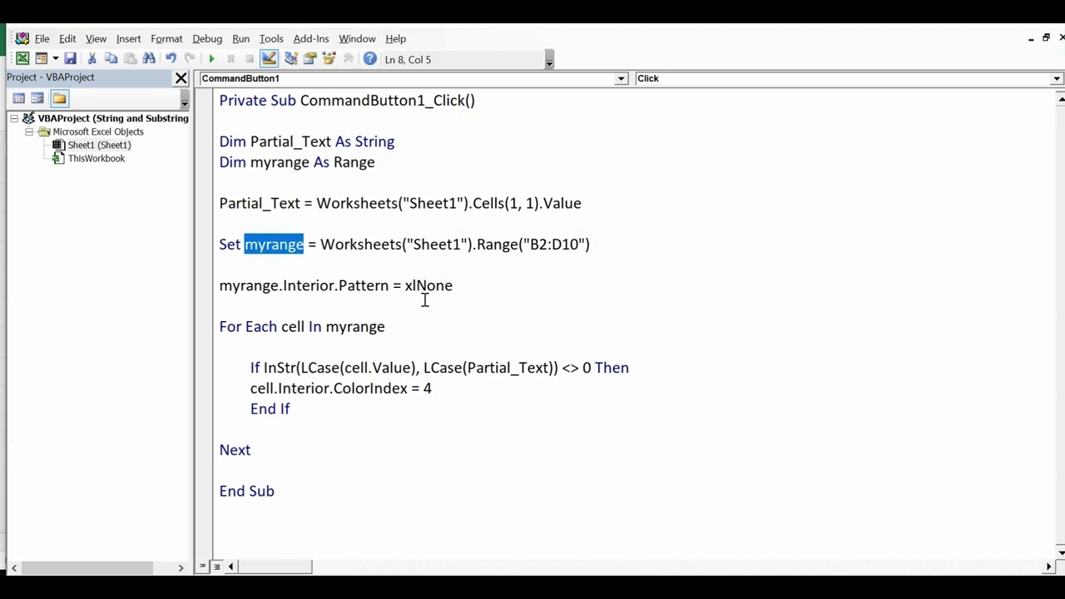
left_click_drag(456, 285, 223, 289)
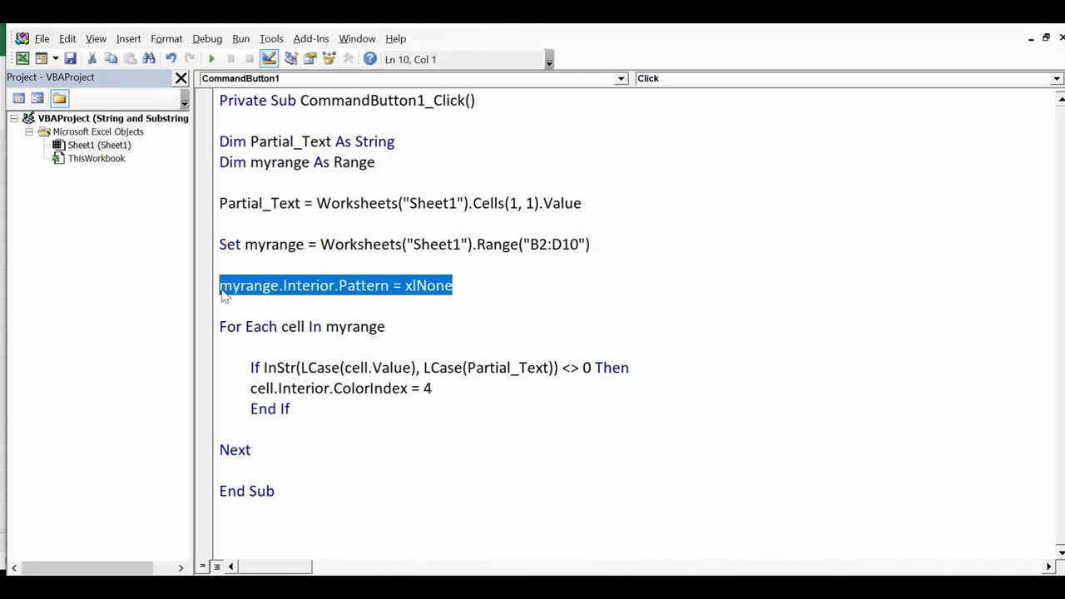
left_click(439, 287)
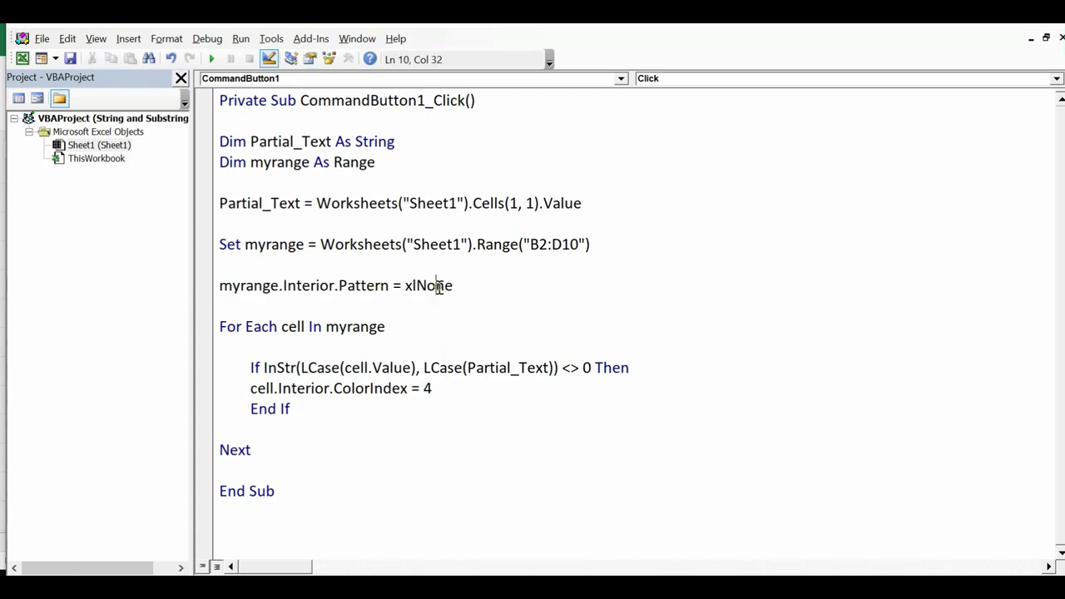
left_click_drag(453, 285, 221, 287)
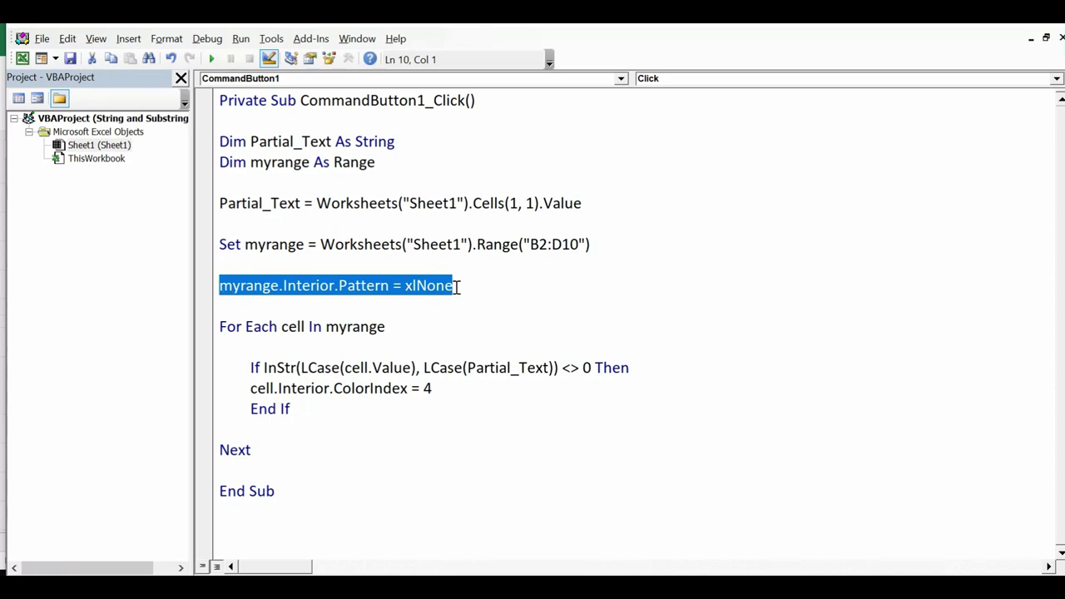
left_click(456, 286)
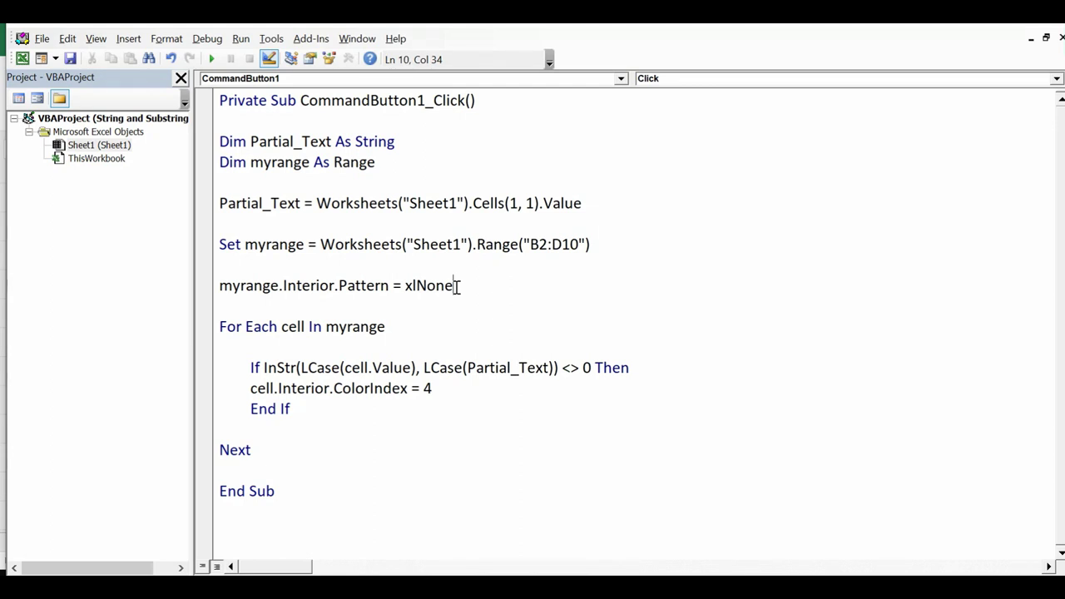
left_click_drag(457, 286, 263, 287)
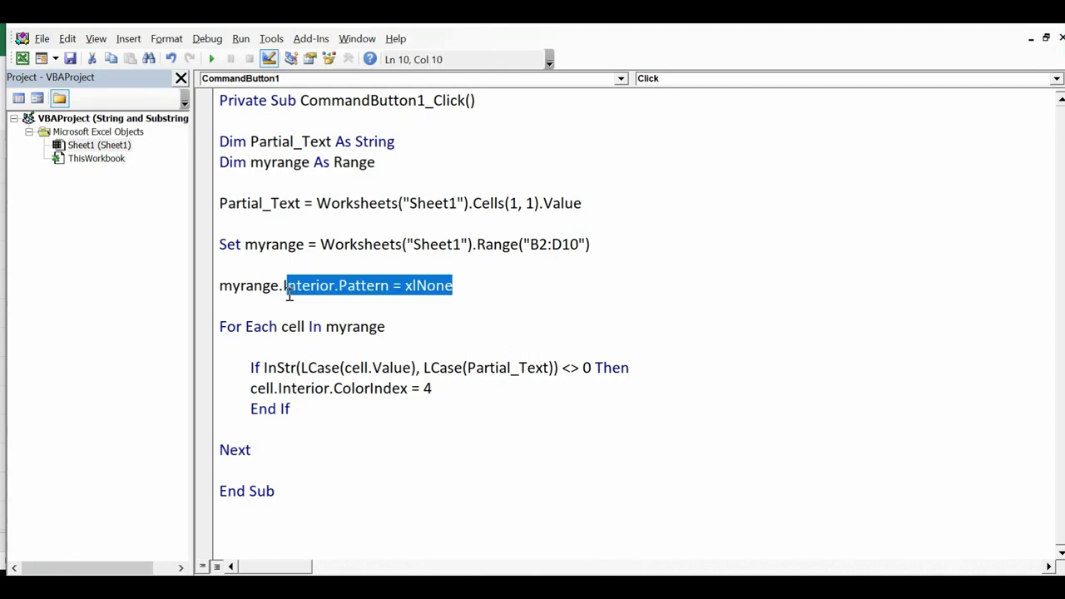
left_click_drag(263, 287, 224, 293)
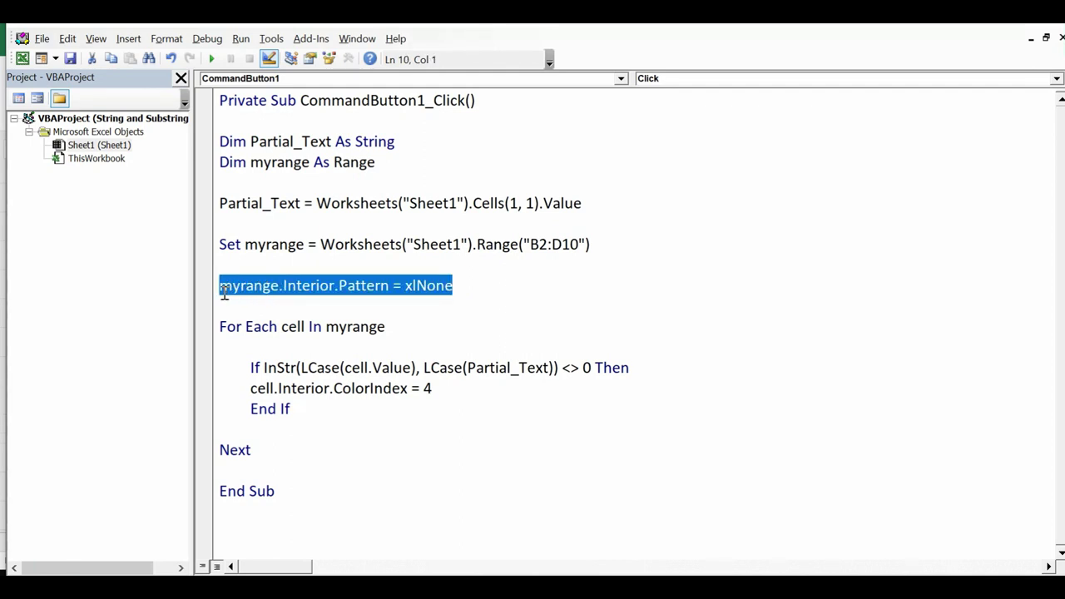
left_click(410, 323)
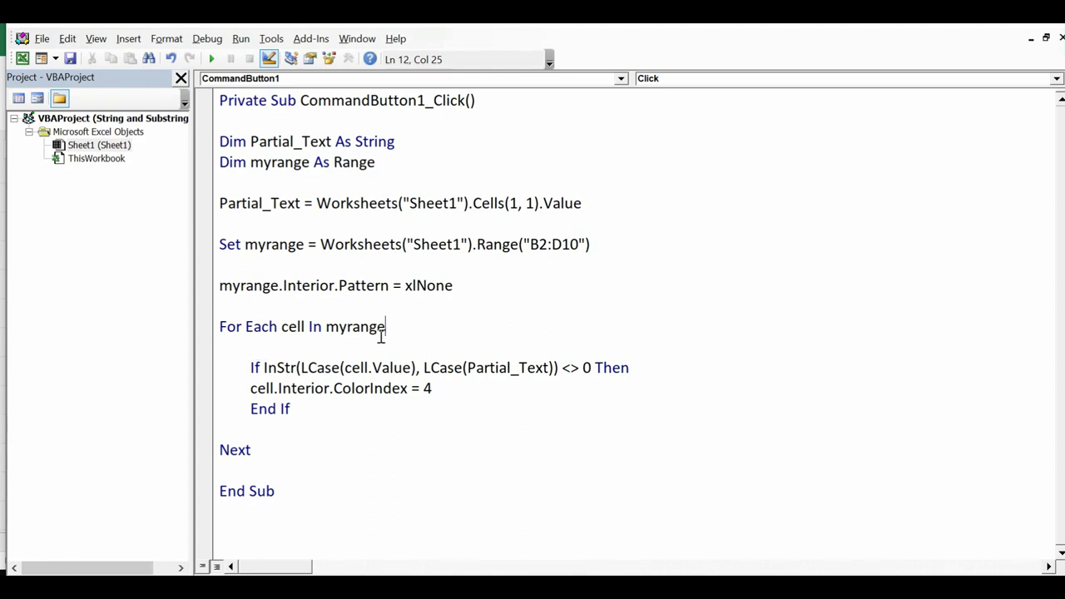
left_click_drag(390, 328, 218, 330)
left_click(342, 350)
left_click_drag(385, 326, 327, 327)
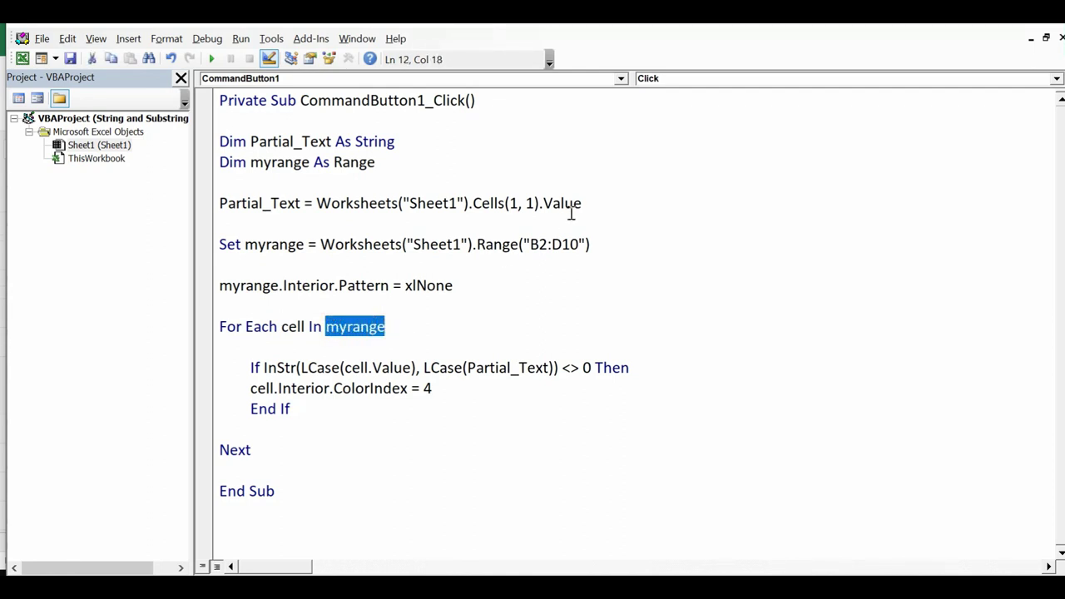
left_click_drag(598, 244, 524, 248)
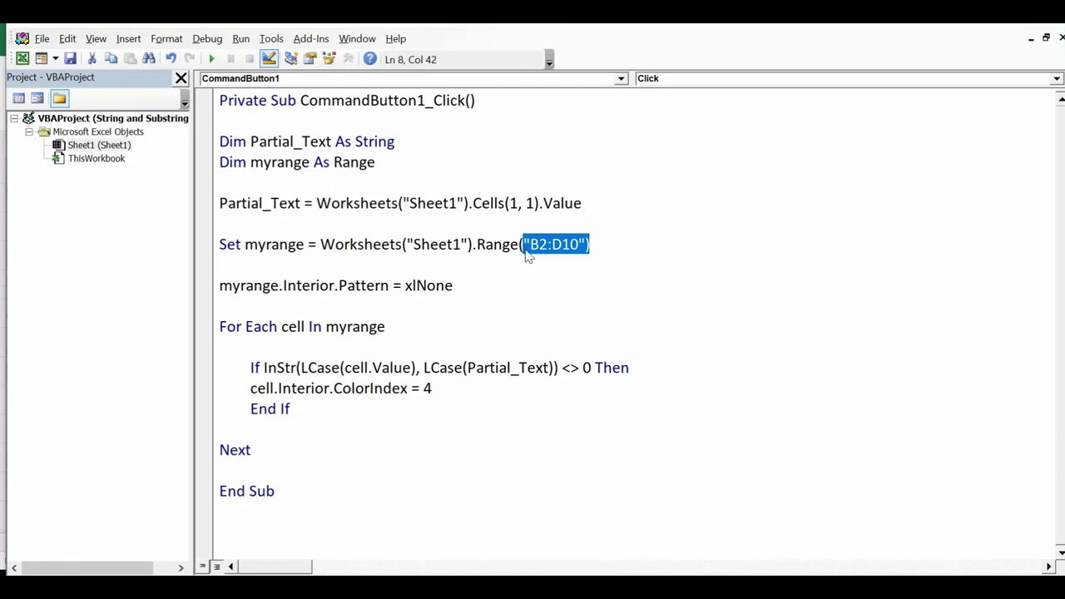
left_click(322, 408)
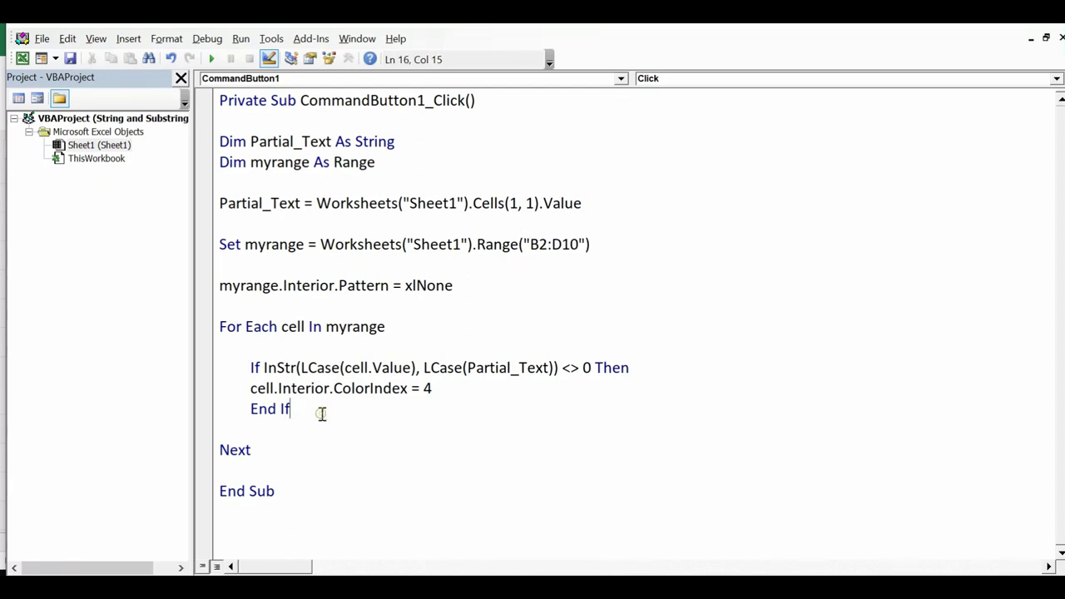
left_click_drag(253, 450, 218, 450)
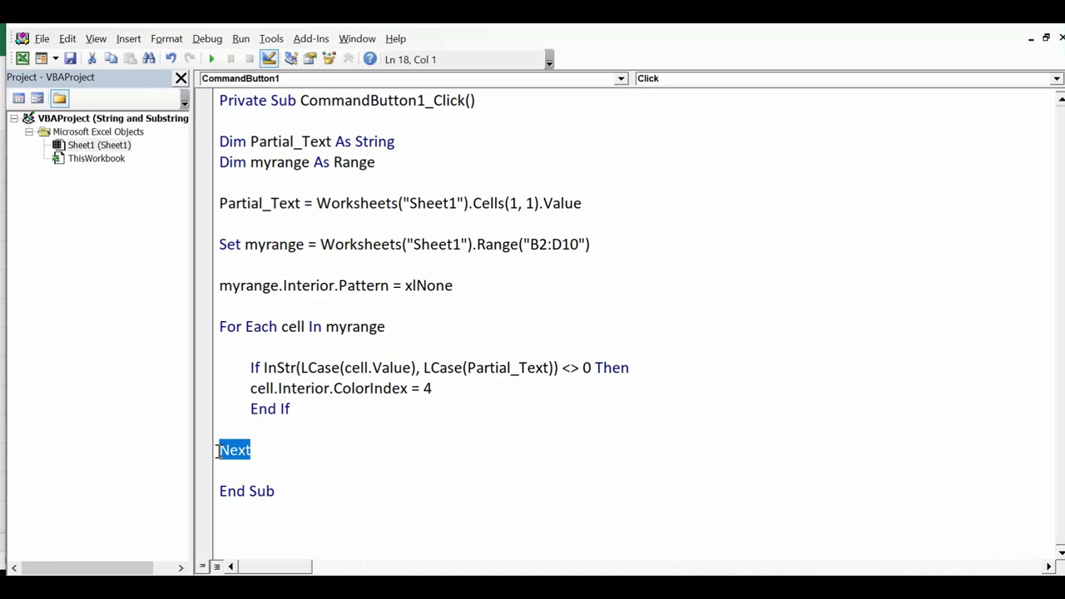
left_click_drag(385, 326, 217, 333)
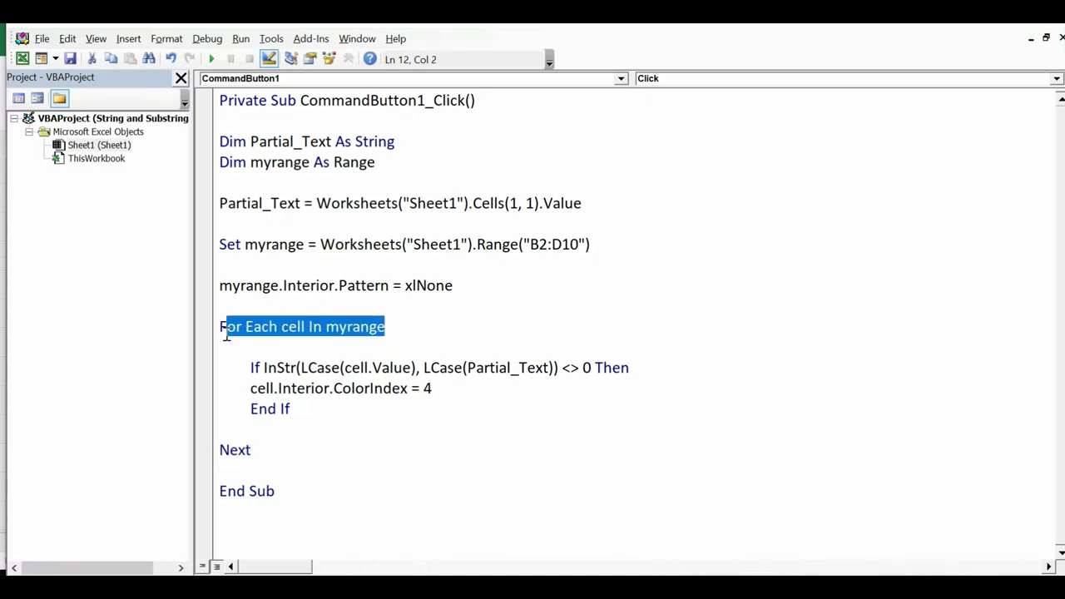
left_click_drag(253, 450, 217, 450)
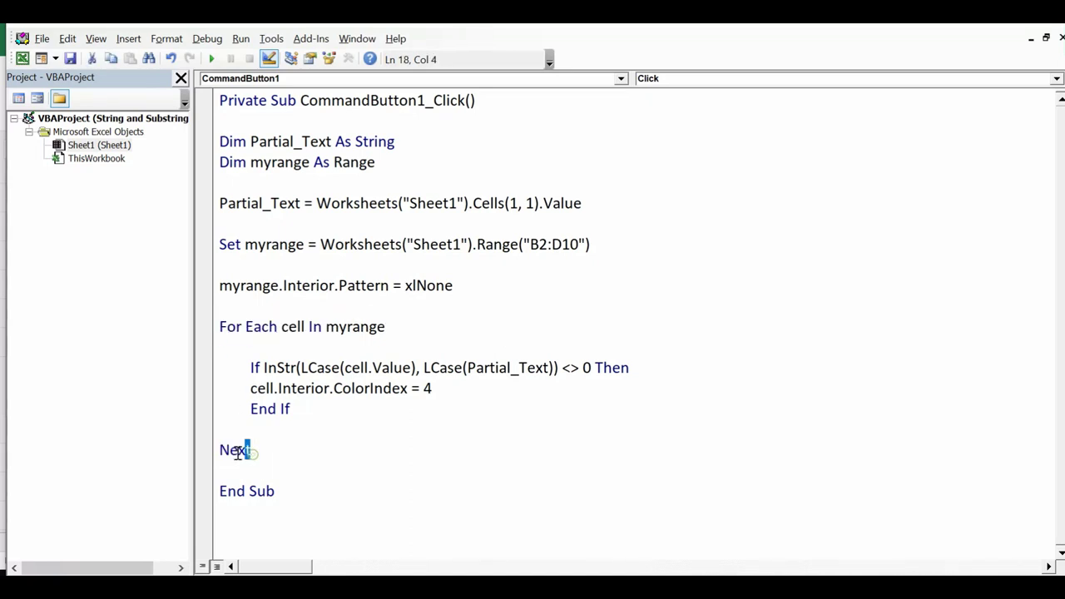
left_click(326, 433)
left_click(250, 367)
left_click_drag(263, 367, 296, 372)
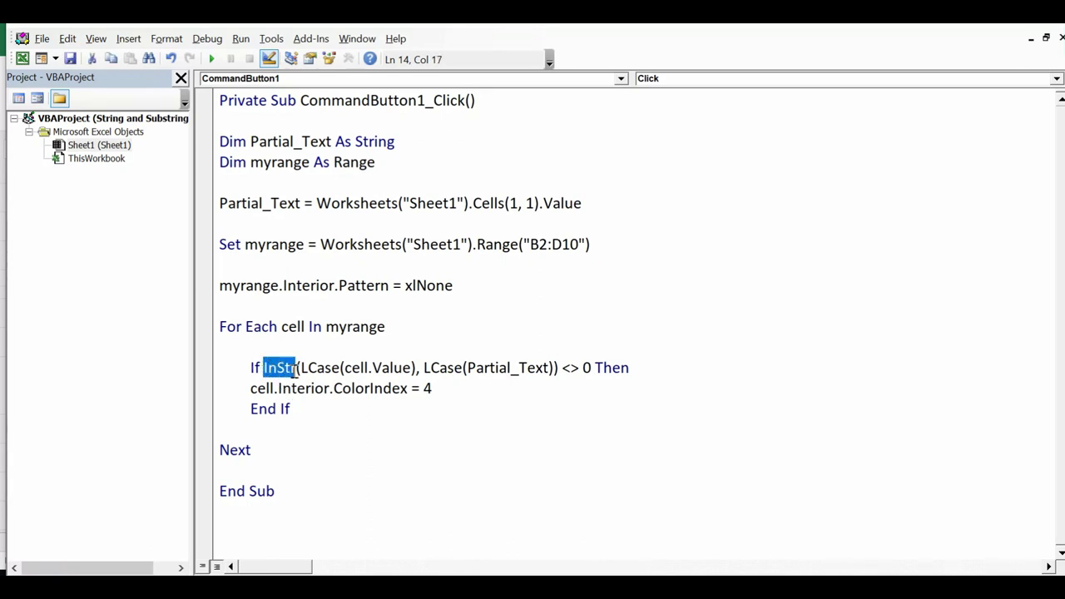
left_click(344, 368)
left_click_drag(344, 368, 547, 375)
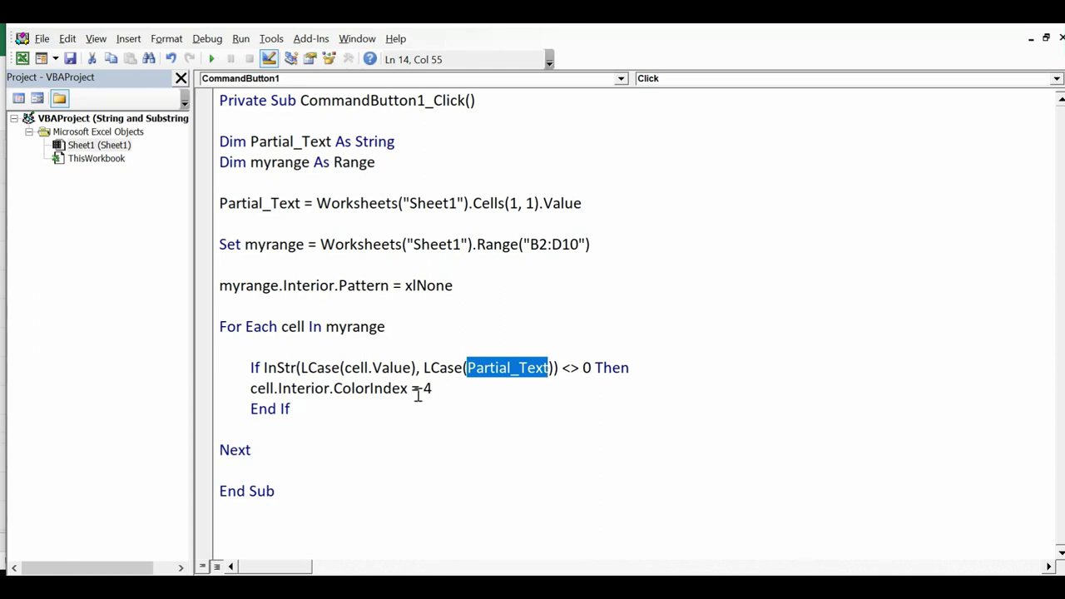
left_click_drag(297, 368, 266, 367)
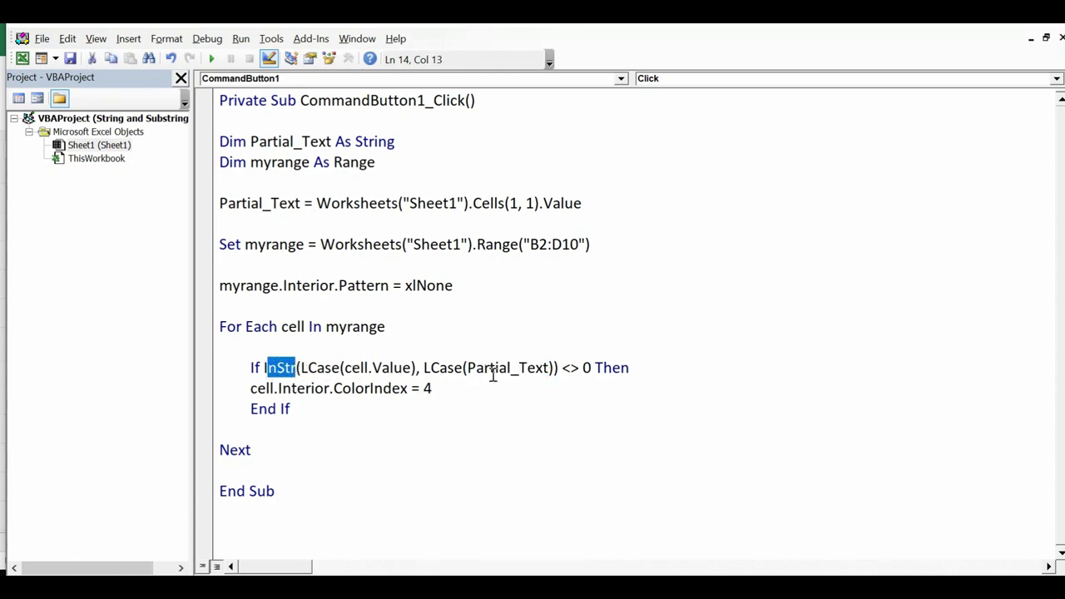
left_click(416, 368)
left_click_drag(415, 368, 347, 369)
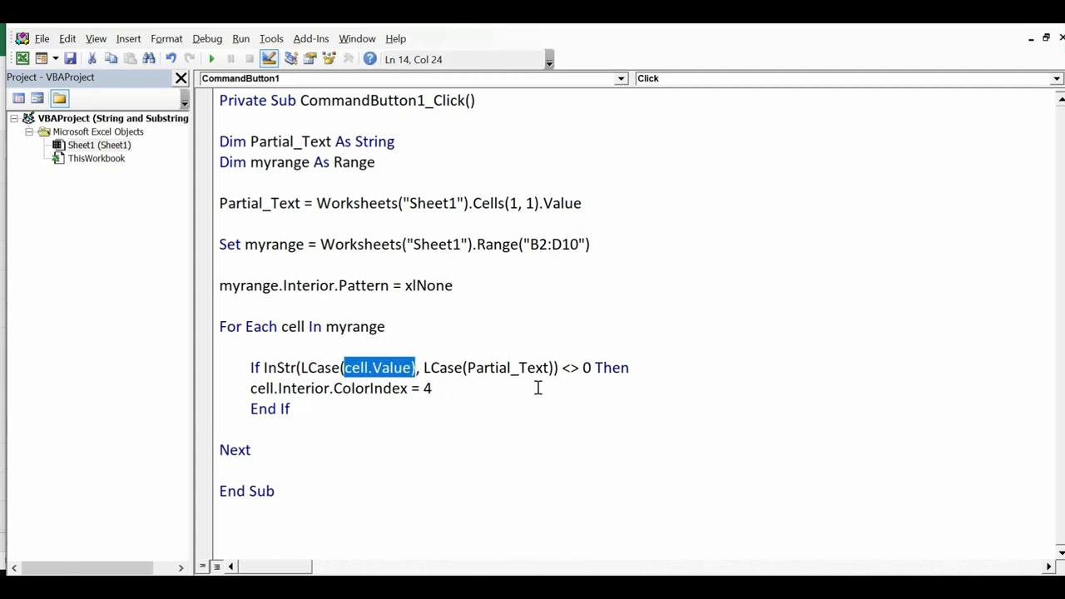
left_click_drag(552, 367, 469, 374)
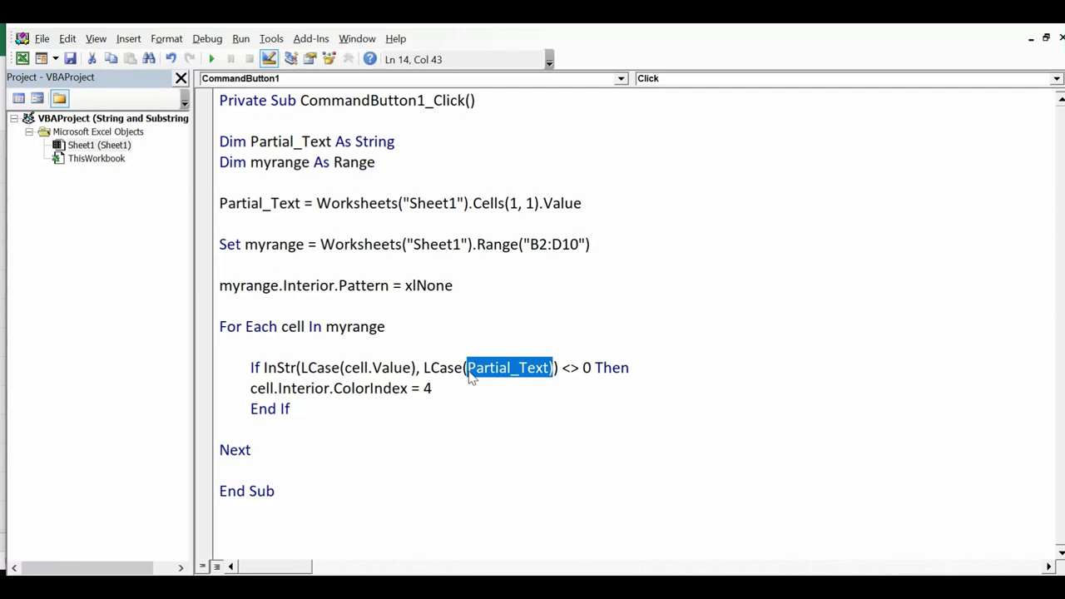
left_click(463, 399)
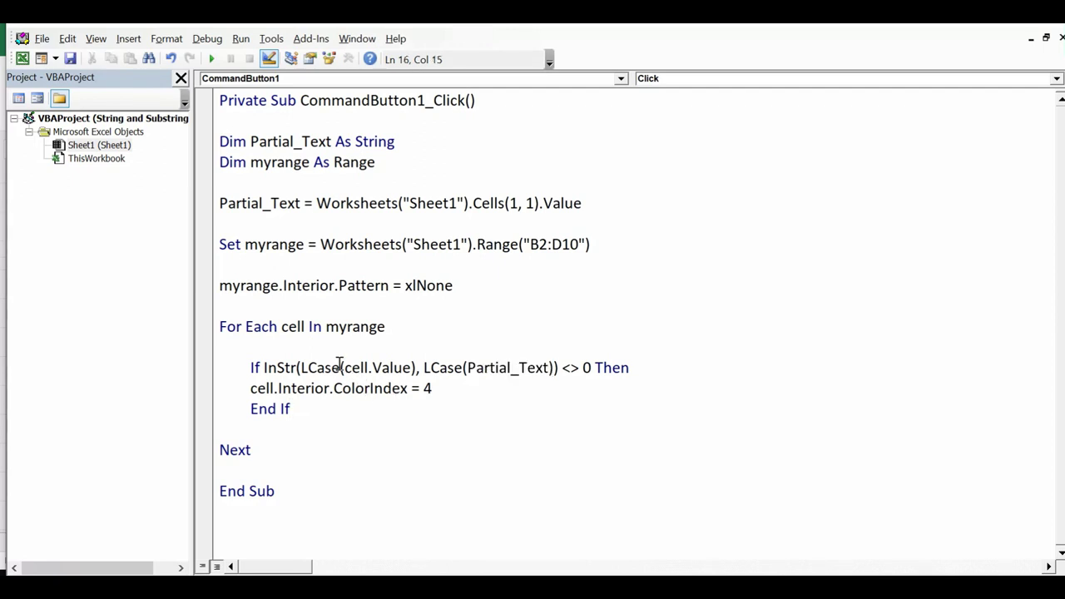
left_click_drag(340, 367, 300, 367)
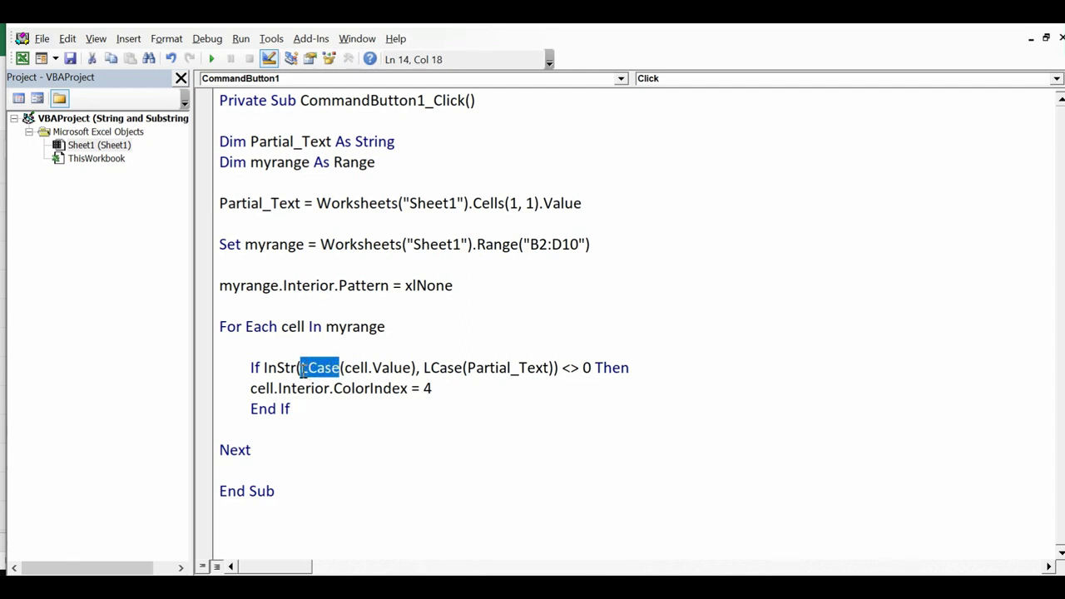
left_click_drag(462, 367, 433, 367)
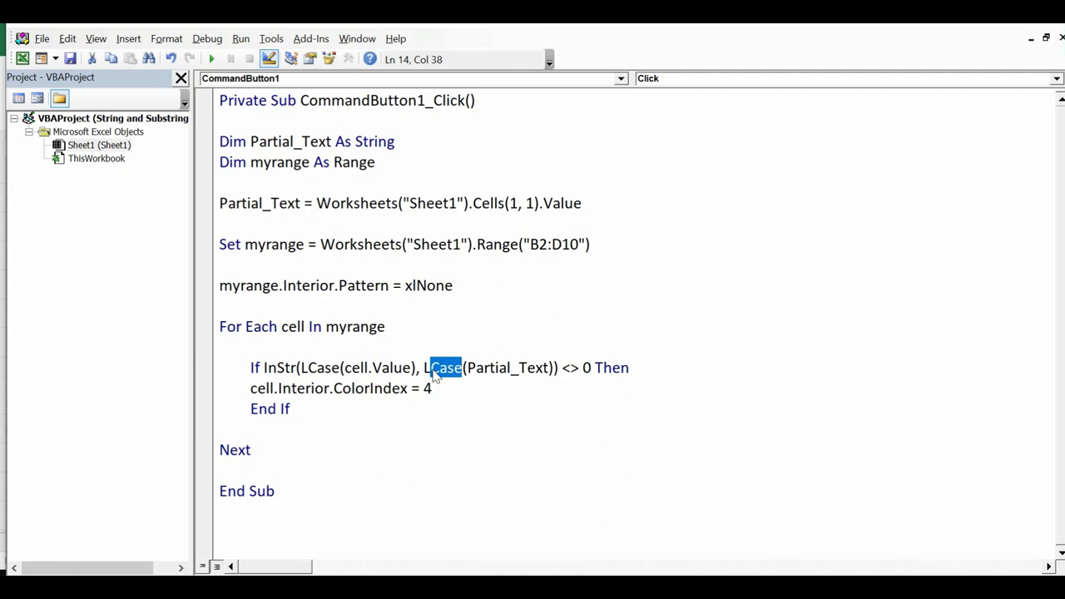
left_click(460, 392)
left_click(248, 367)
left_click_drag(248, 367, 297, 367)
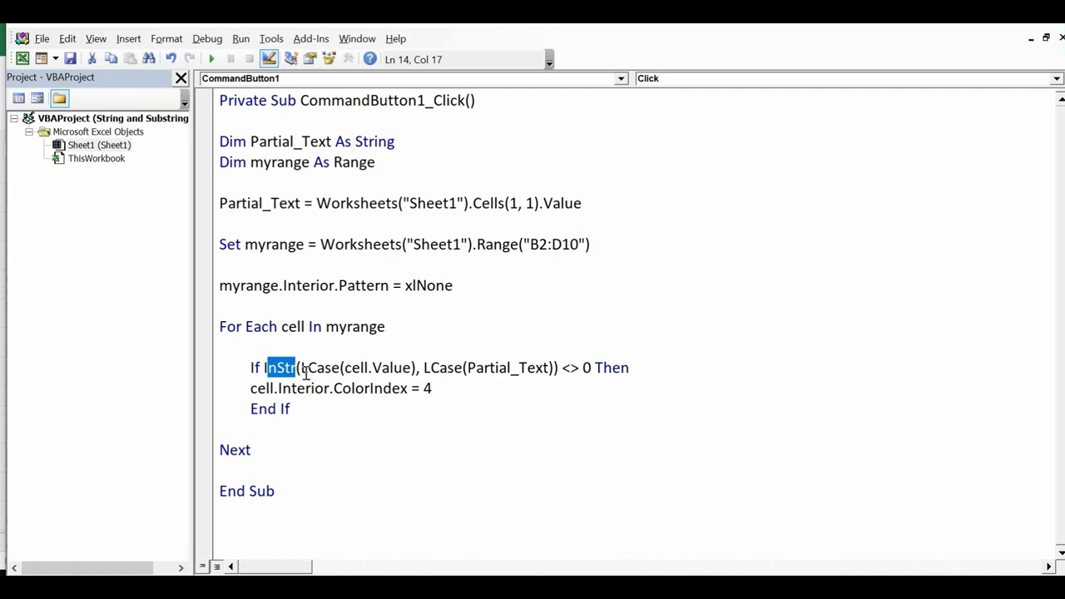
left_click(302, 368)
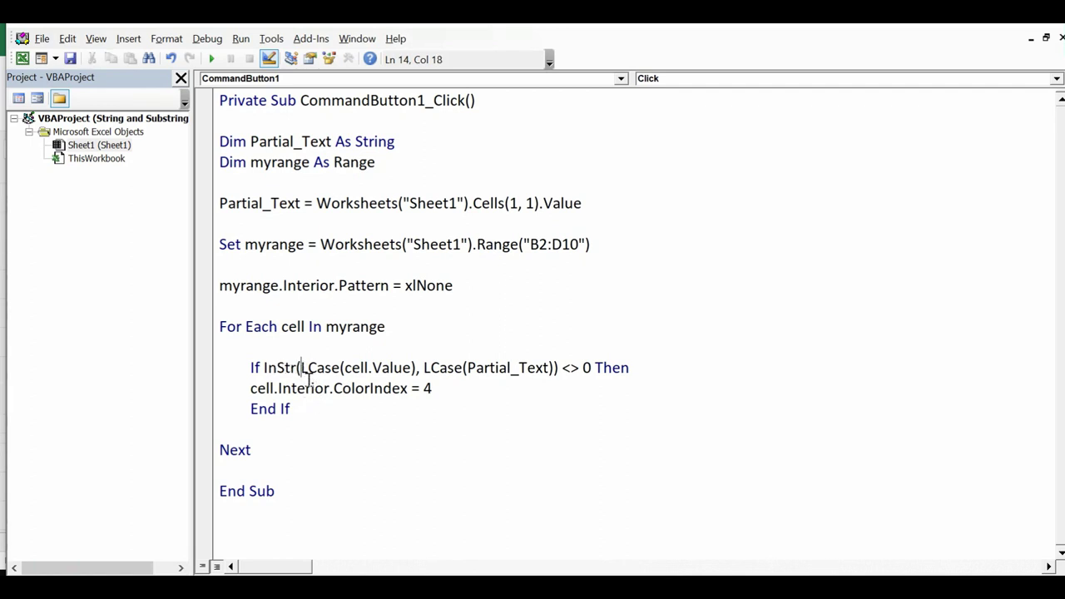
left_click_drag(300, 366, 408, 368)
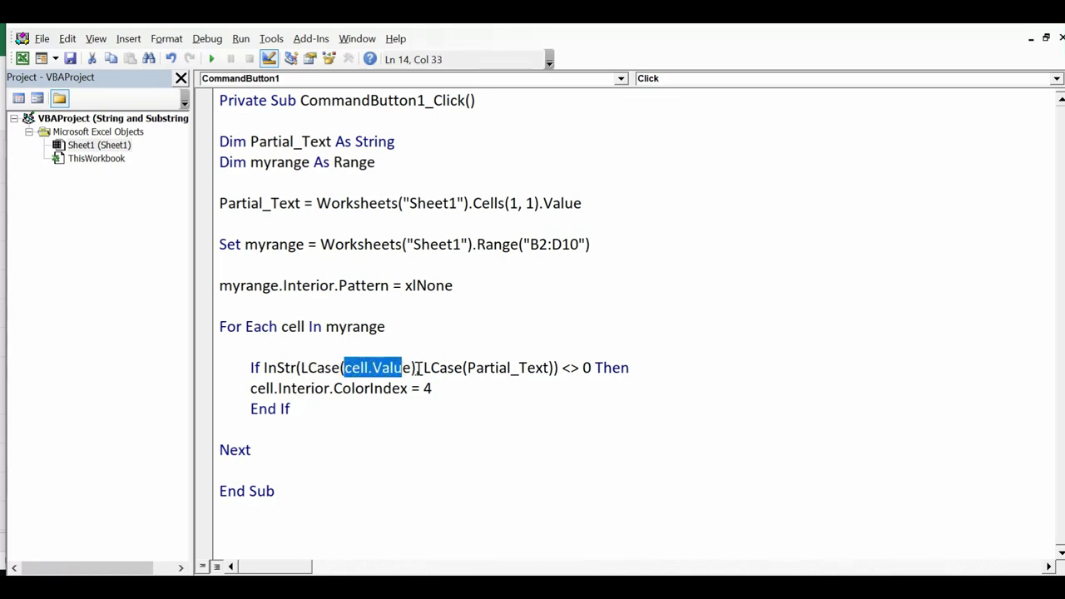
left_click(422, 367)
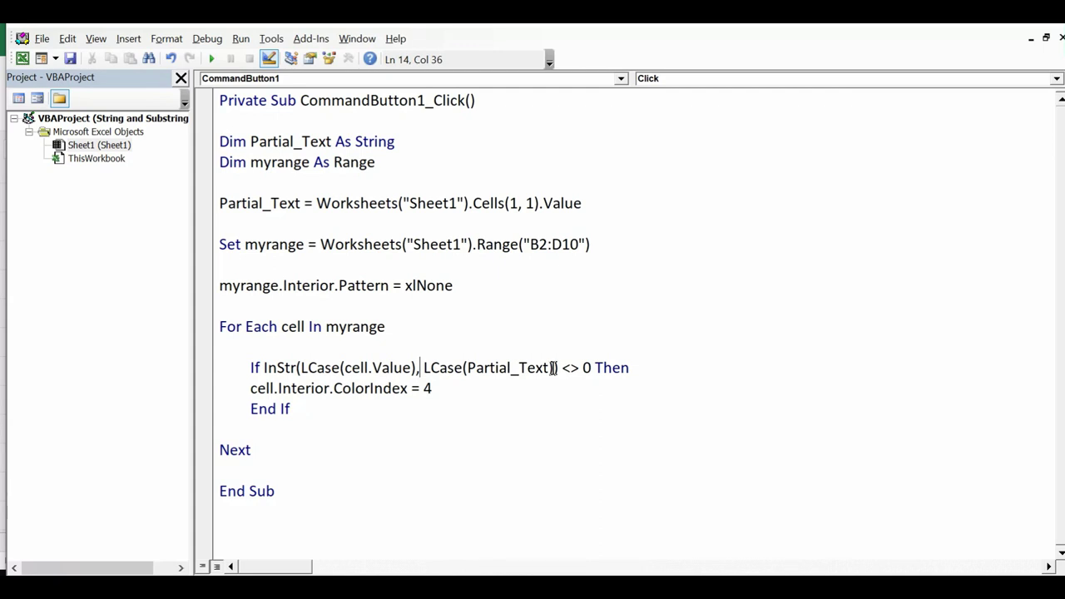
Step: Pick out the If line's closing bracket, <> operator and the 0 it compares against
double_click(555, 367)
double_click(570, 366)
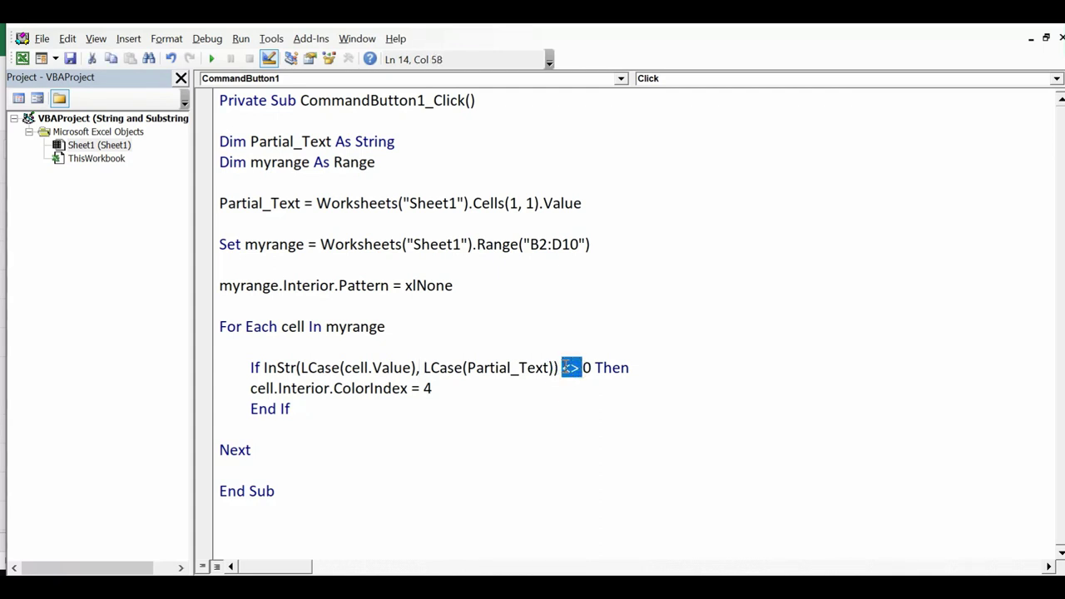
double_click(587, 367)
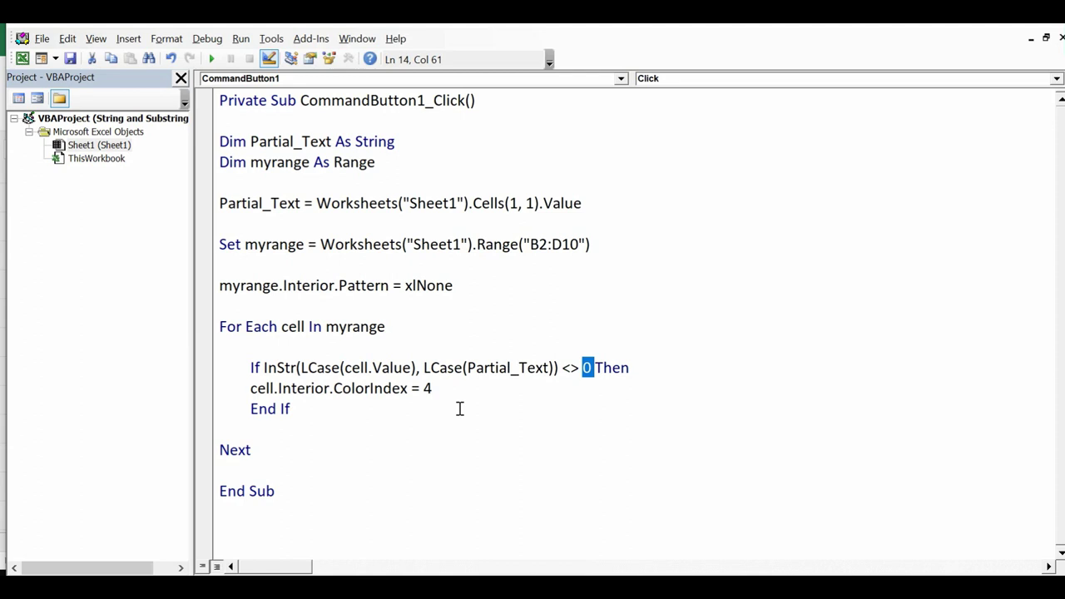
left_click_drag(578, 366, 561, 367)
left_click(594, 371)
left_click(632, 368)
Step: Highlight the ColorIndex = 4 fill line, then select the whole macro body to review it
left_click_drag(445, 388, 251, 388)
left_click(424, 426)
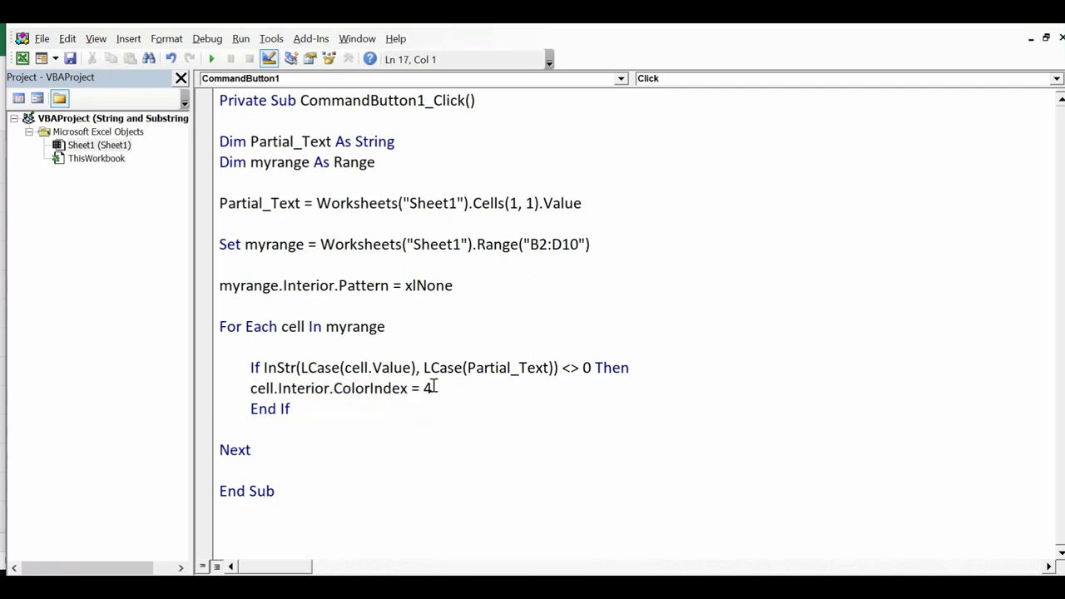
double_click(427, 388)
left_click(298, 408)
left_click_drag(281, 496, 206, 101)
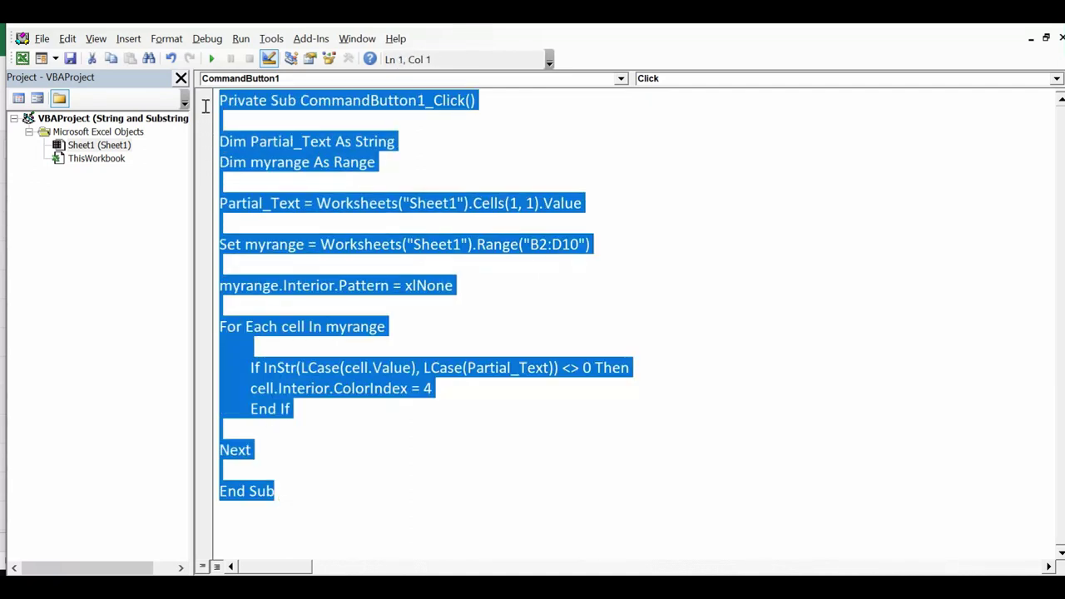
left_click(391, 427)
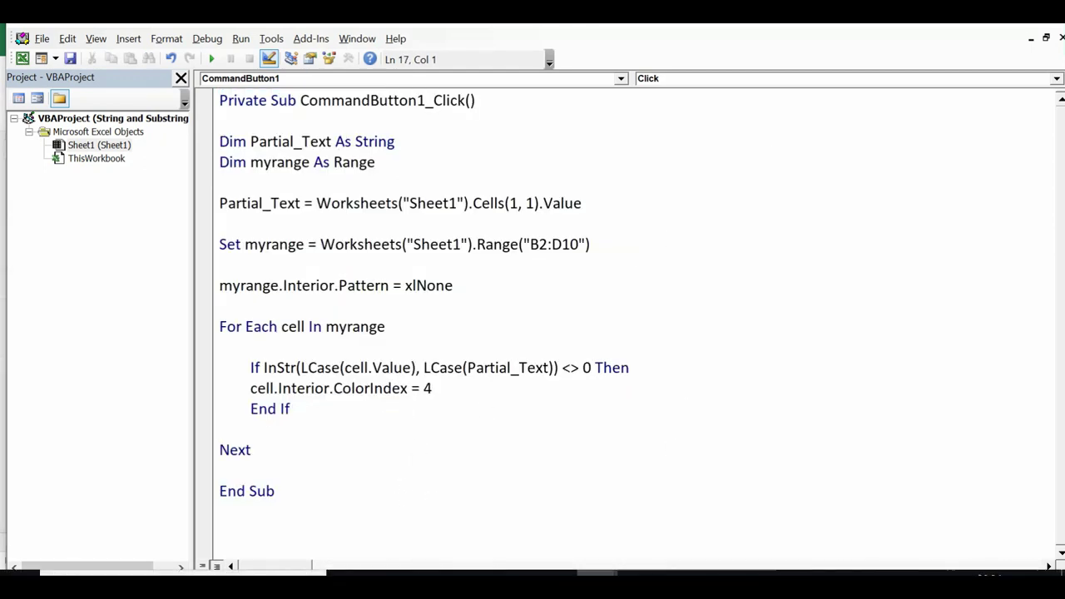
Step: Set the A1 keyword back to Hockey, leave Design Mode, and run the partial match
left_click(542, 539)
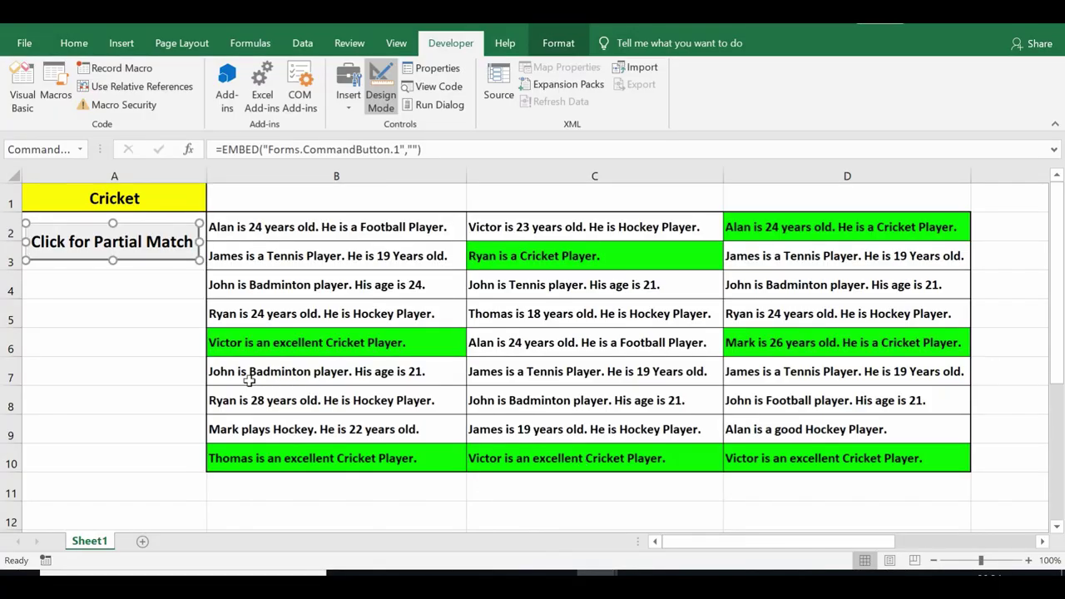
left_click(141, 192)
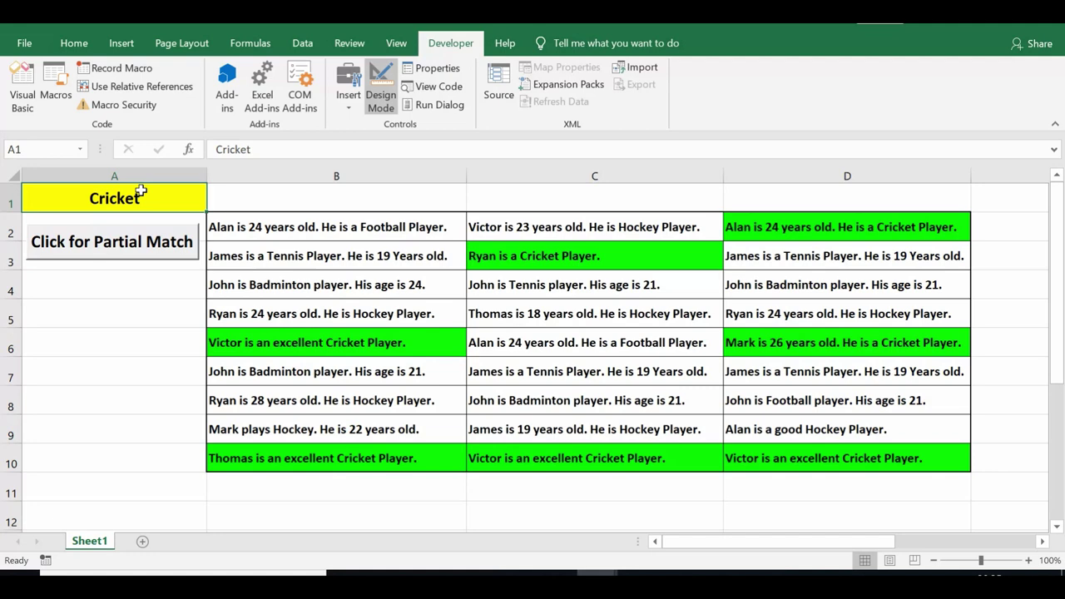
type("H")
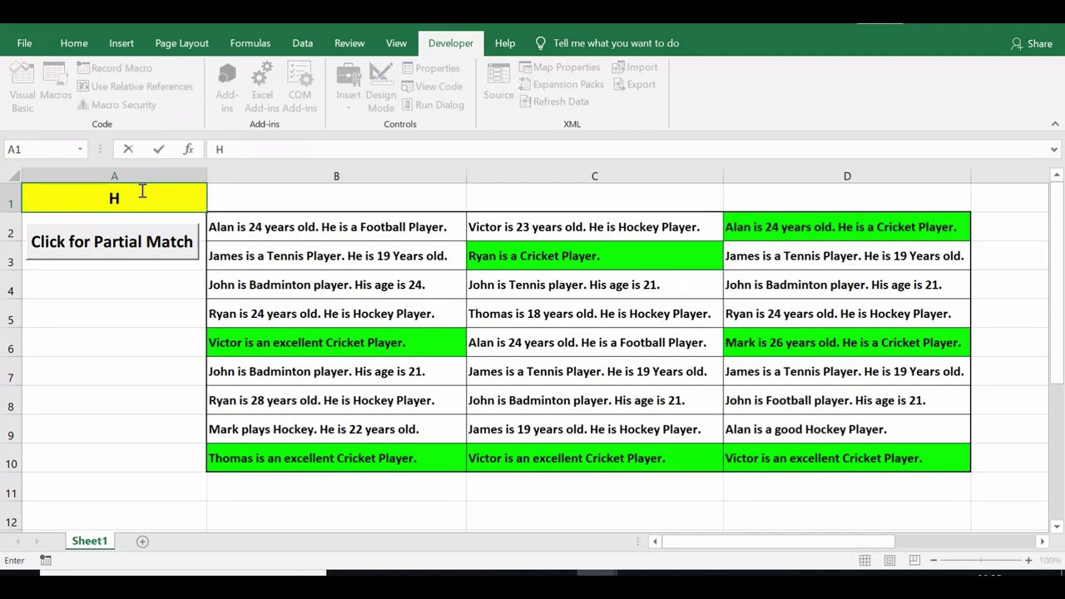
type("o")
type("ckey")
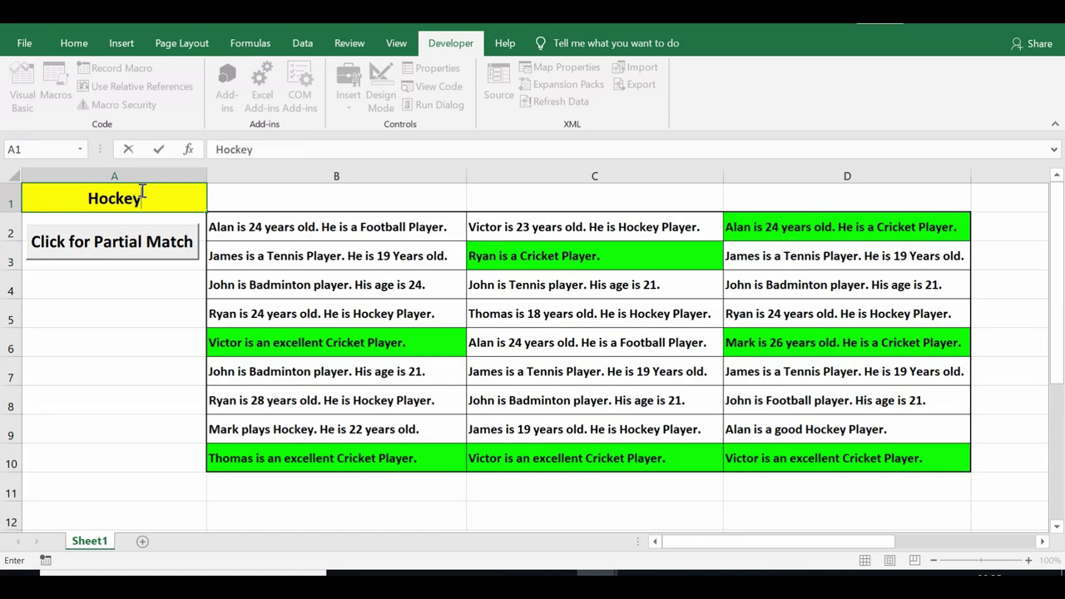
left_click(122, 252)
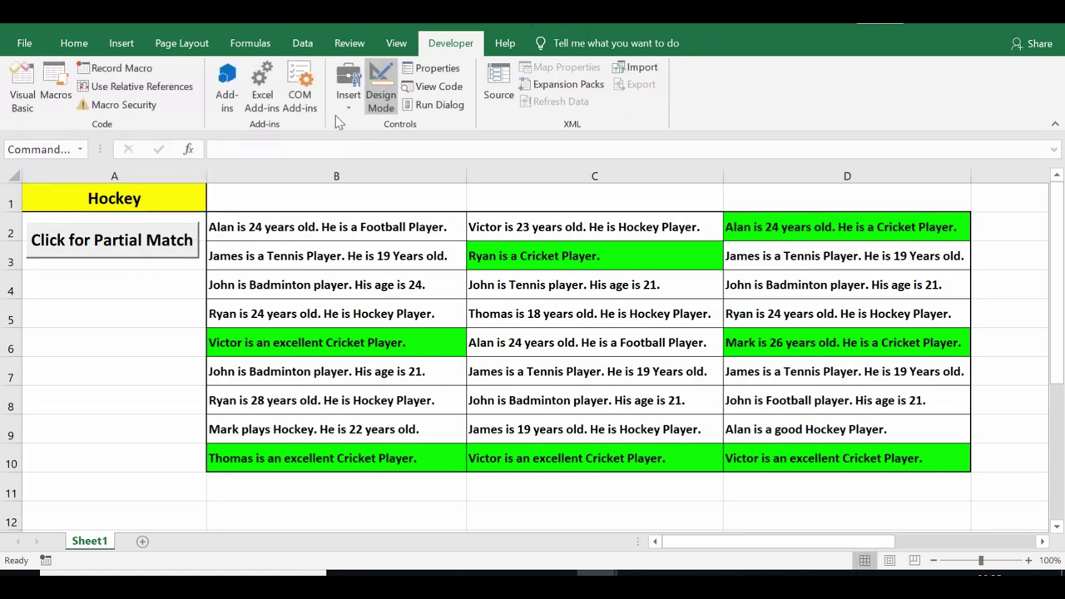
left_click(380, 96)
left_click(158, 239)
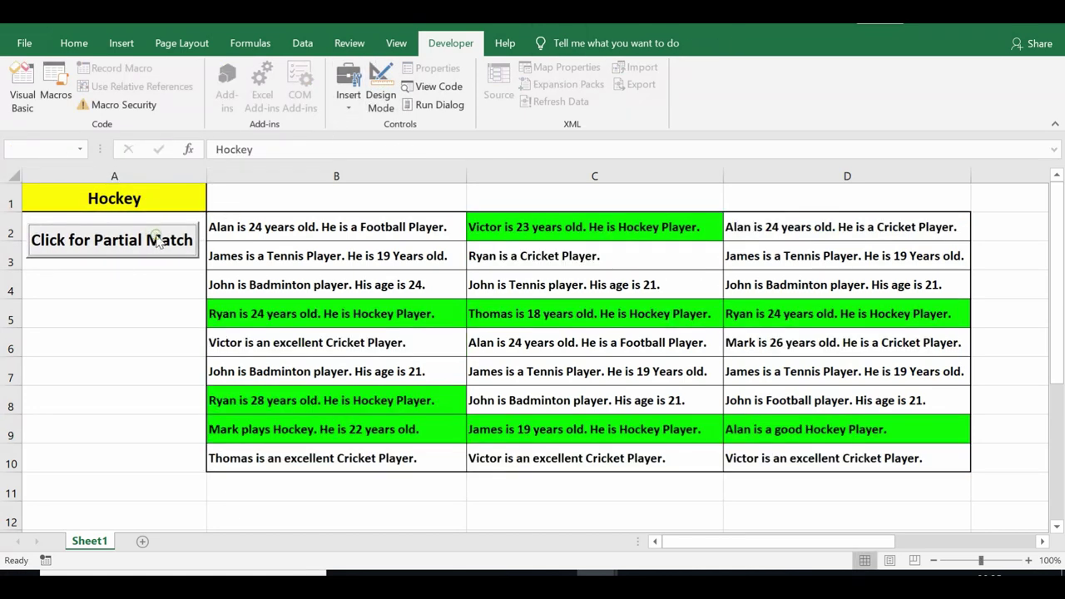
Step: Check the green Hockey cells B5, B8, B9, C9 and C2, then return to A1
left_click(380, 312)
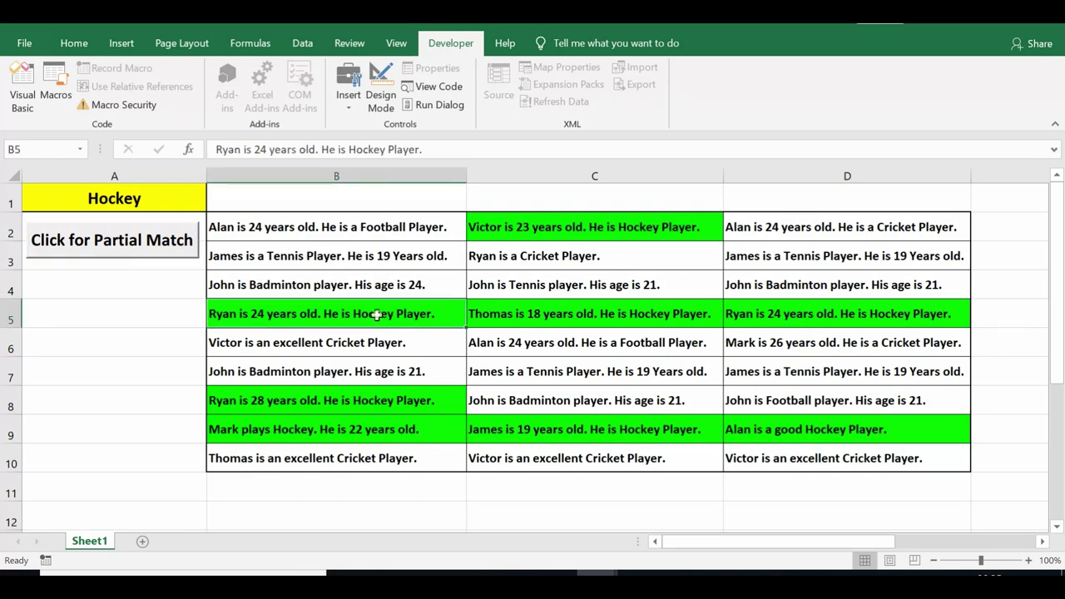
left_click(387, 402)
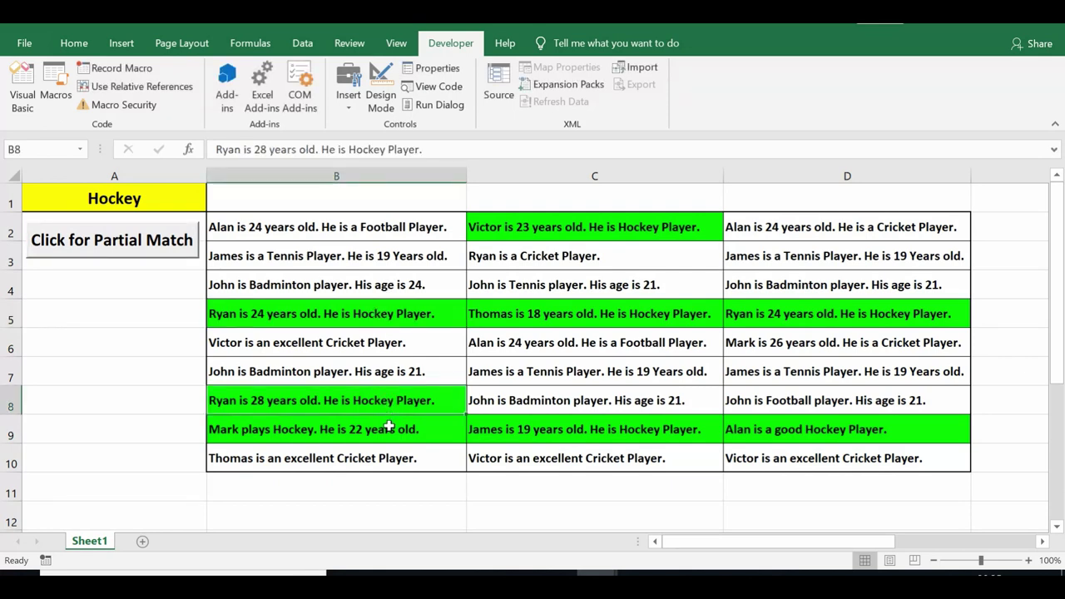
left_click(390, 426)
left_click(550, 425)
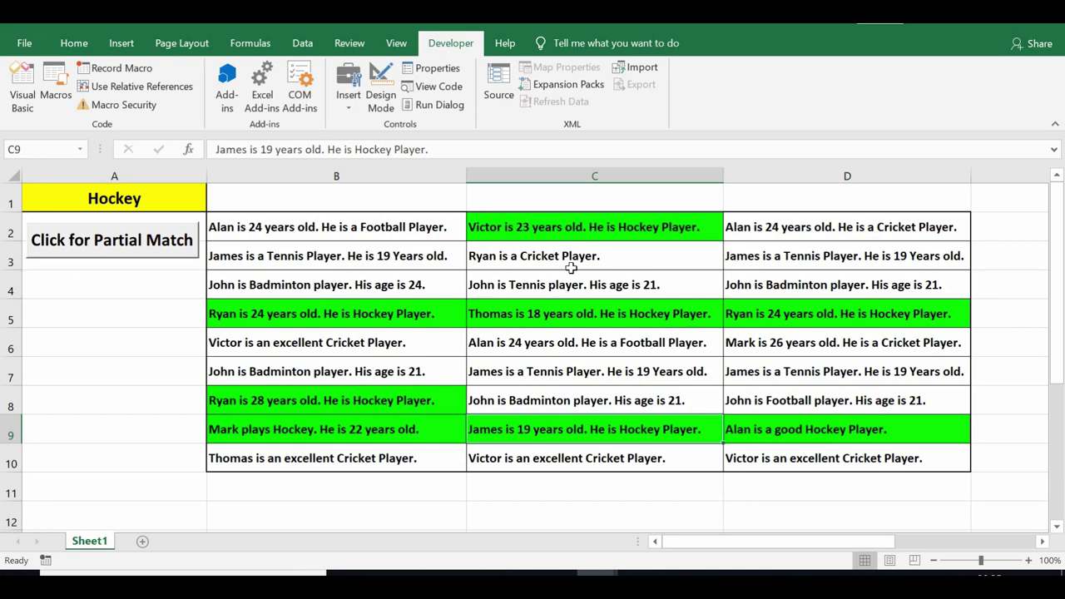
left_click(606, 223)
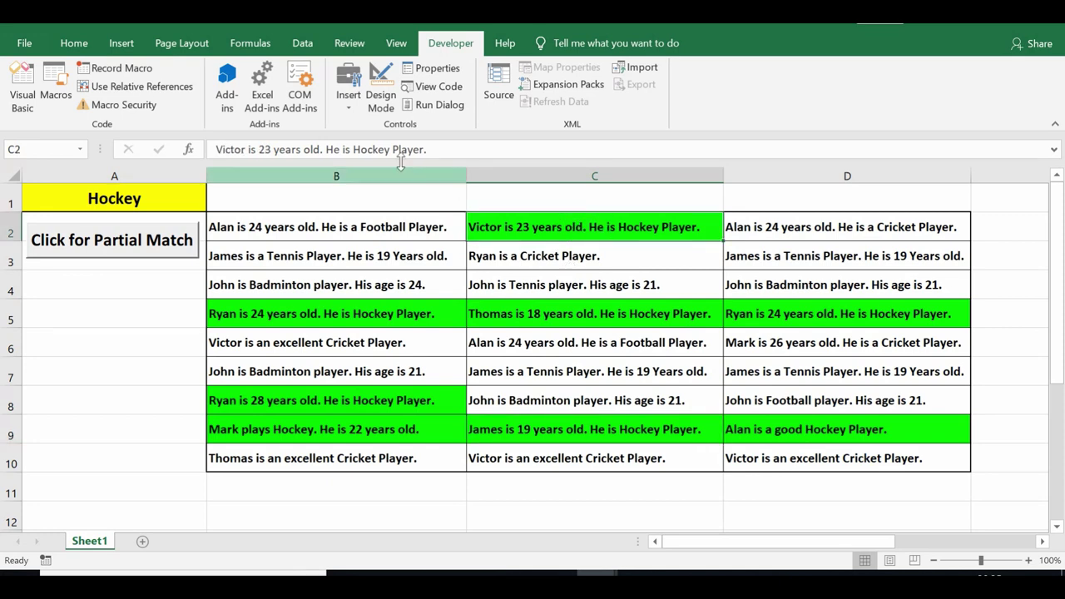
left_click_drag(391, 149, 354, 150)
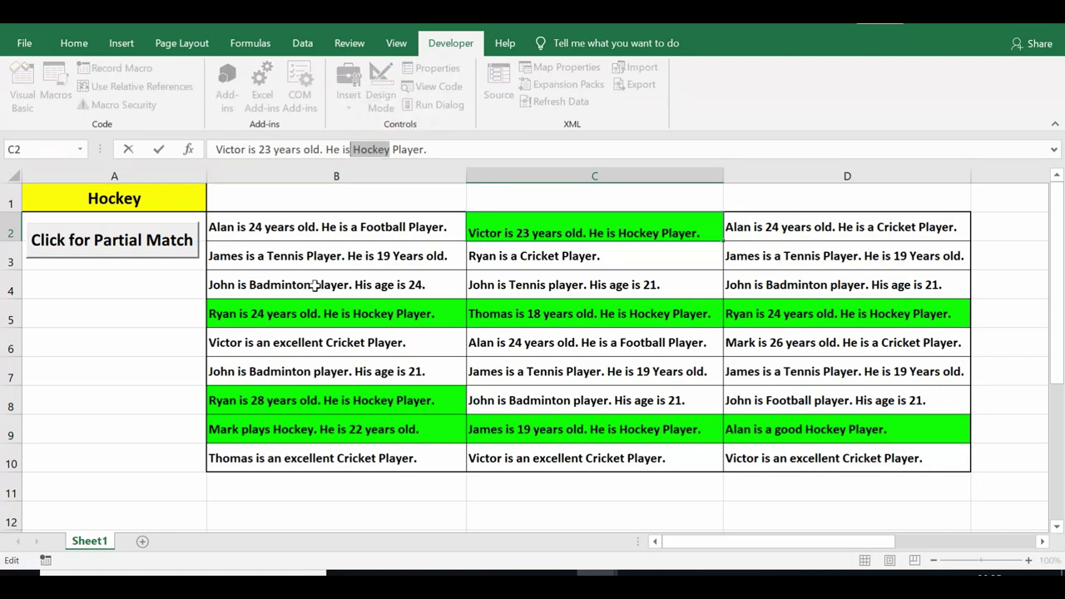
left_click(150, 198)
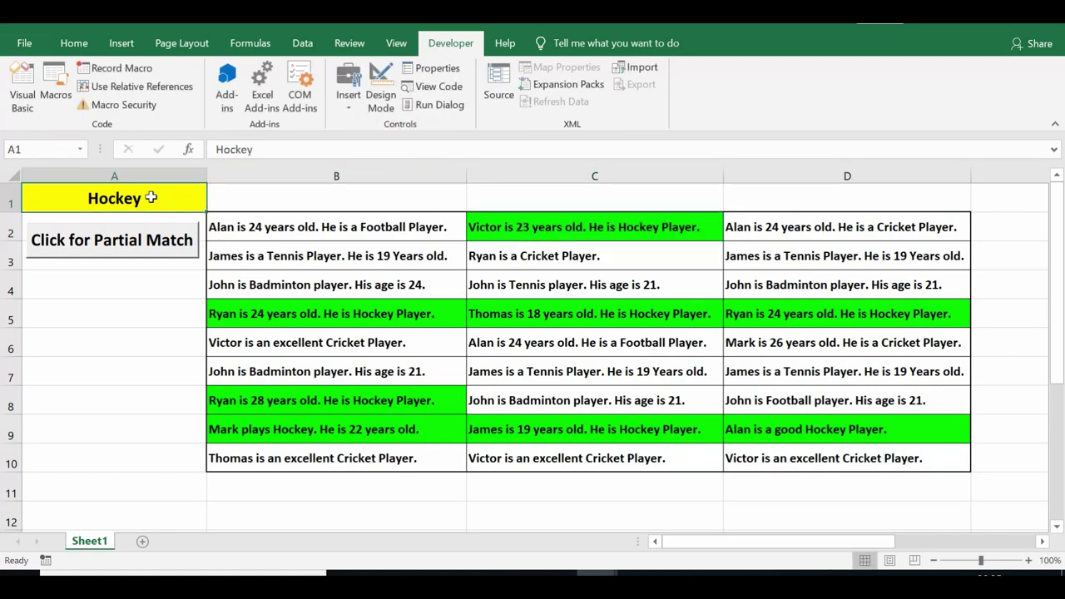
Step: Enter Badminton as the keyword in A1 and run the partial-match macro
type("Ba")
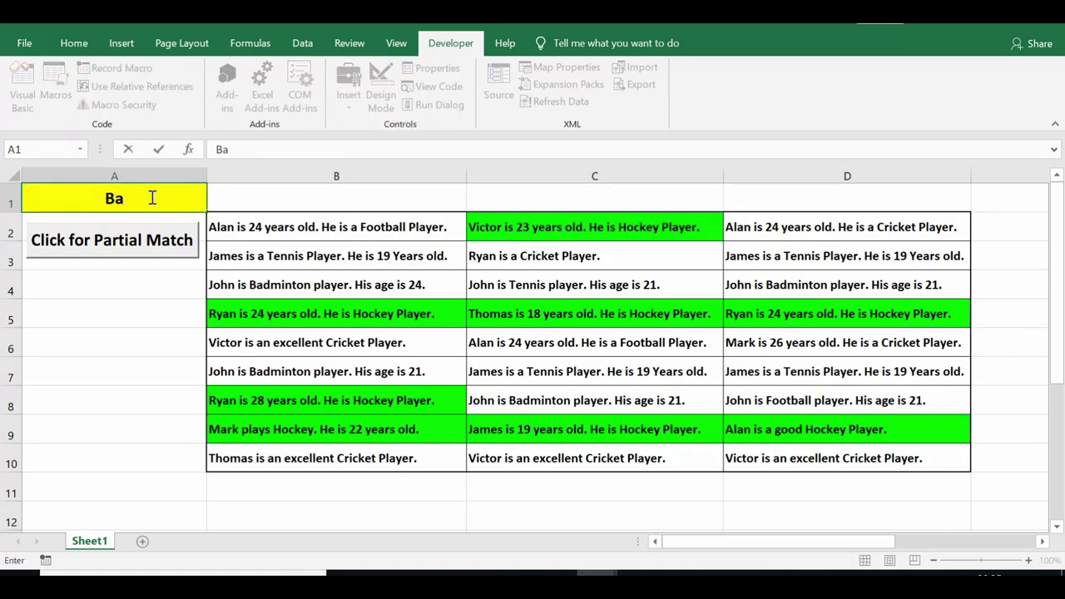
type("dminton")
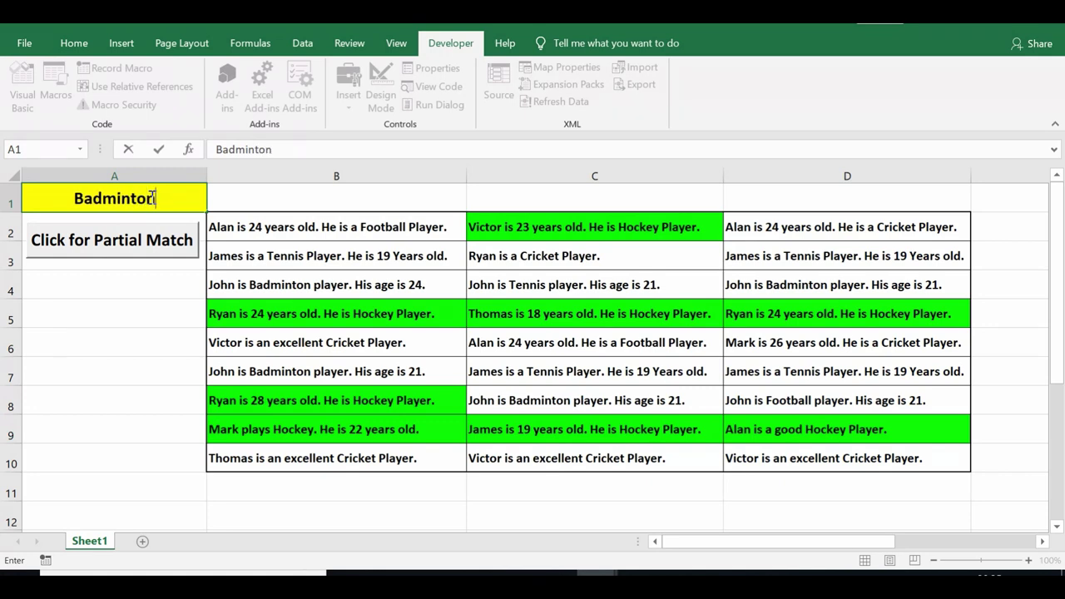
key("Return")
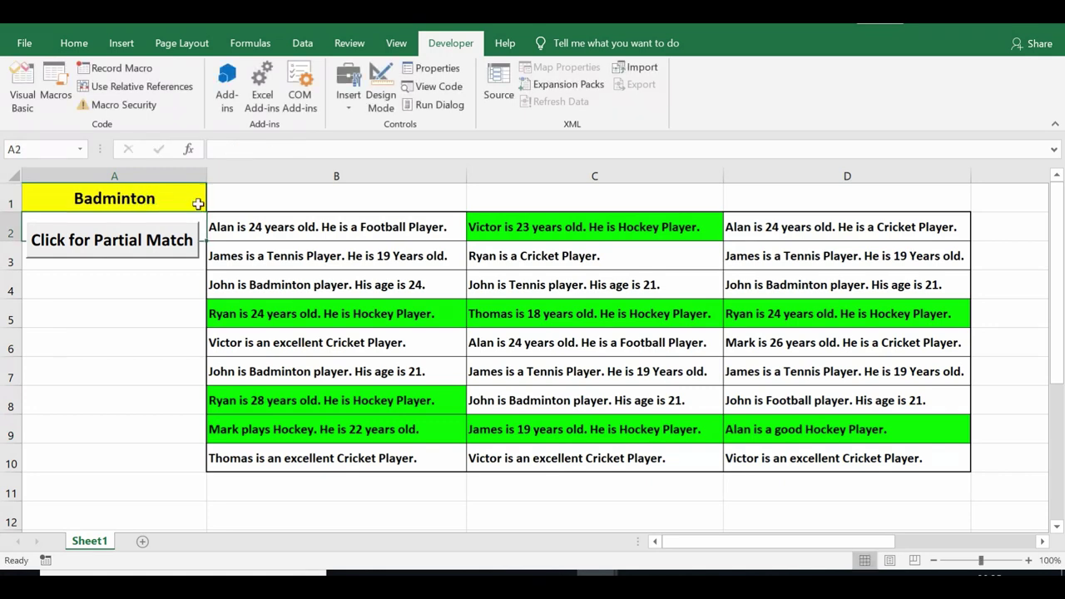
left_click(155, 249)
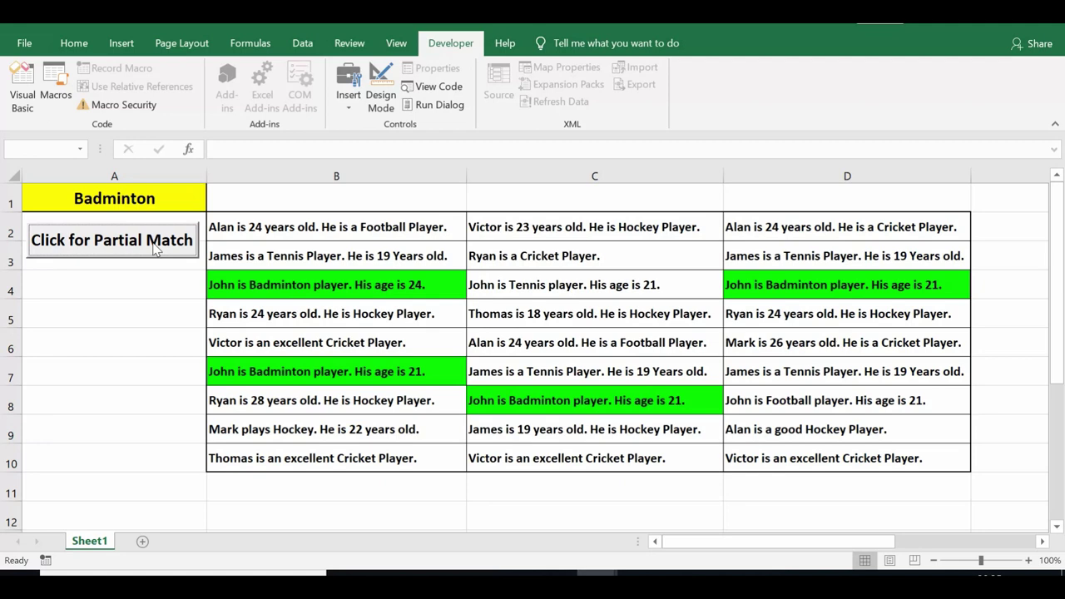
Step: Change the A1 keyword to Cricket, rerun the macro, and select B2
left_click(158, 193)
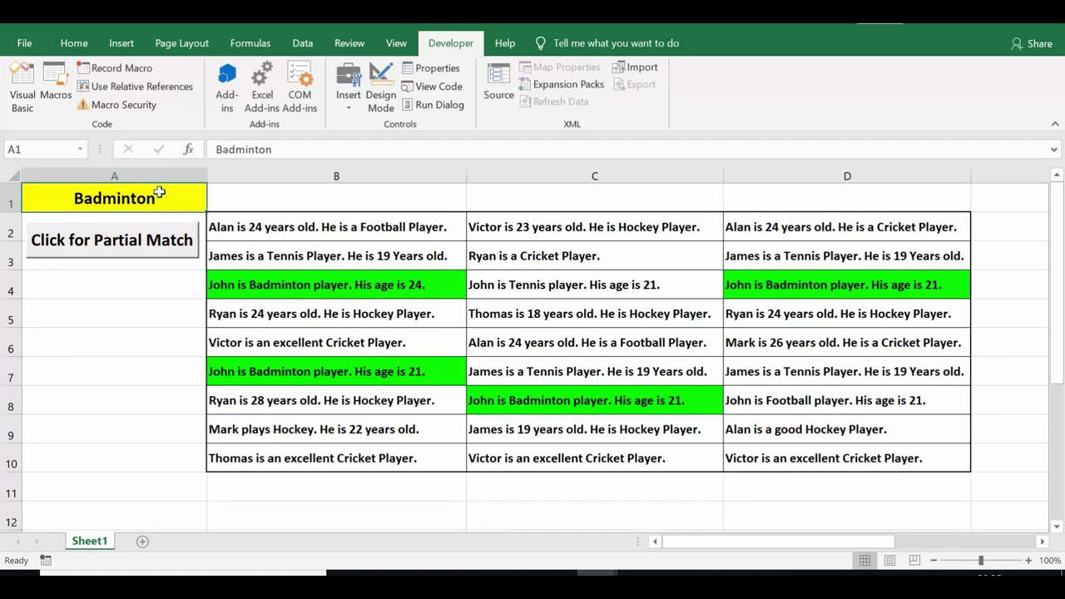
type("Cri")
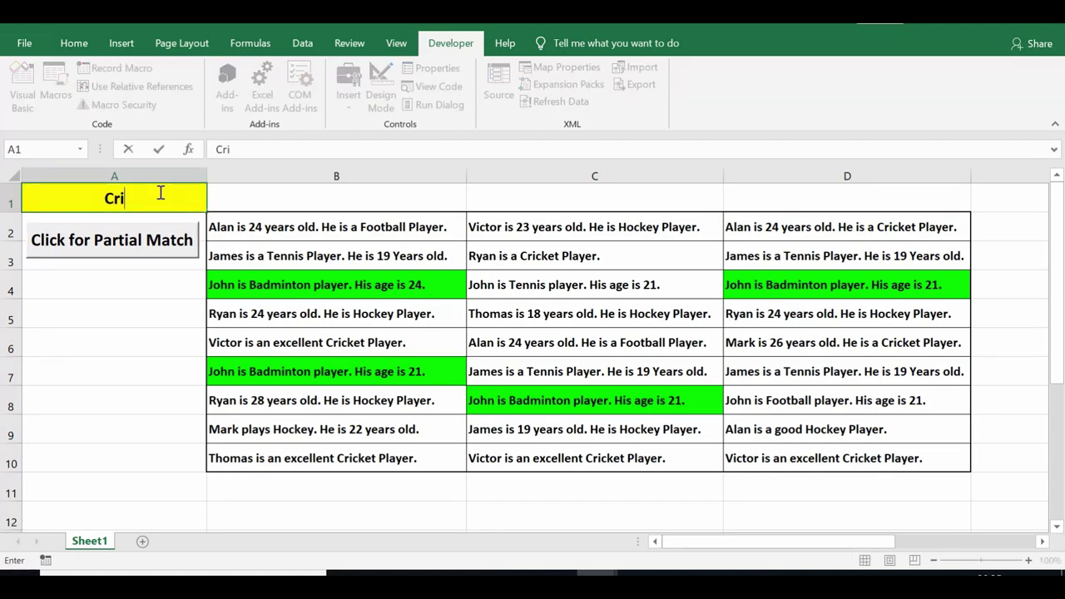
type("cket")
left_click(159, 240)
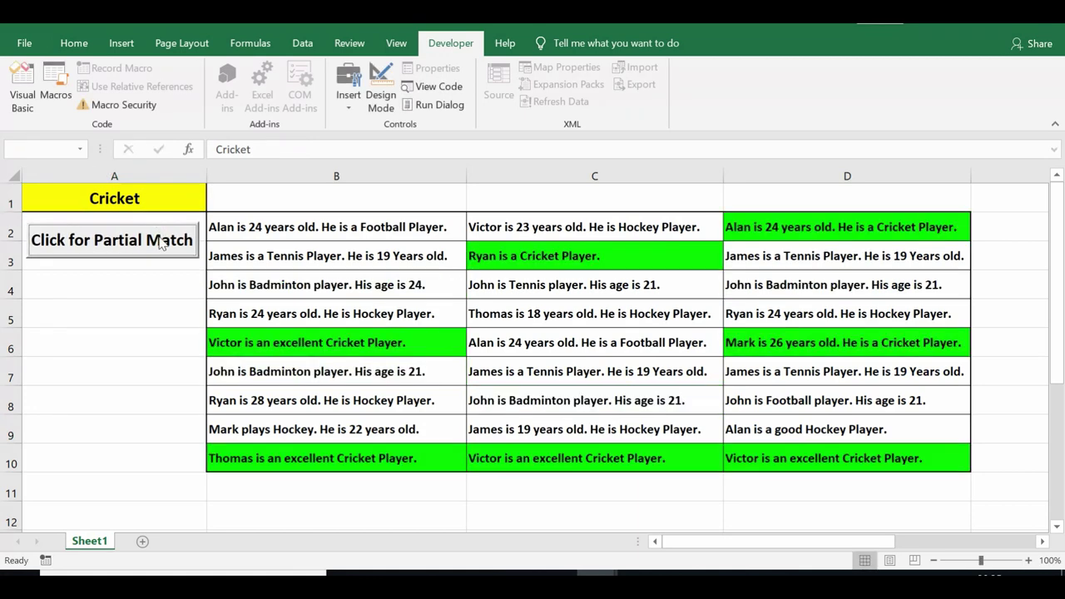
left_click(316, 235)
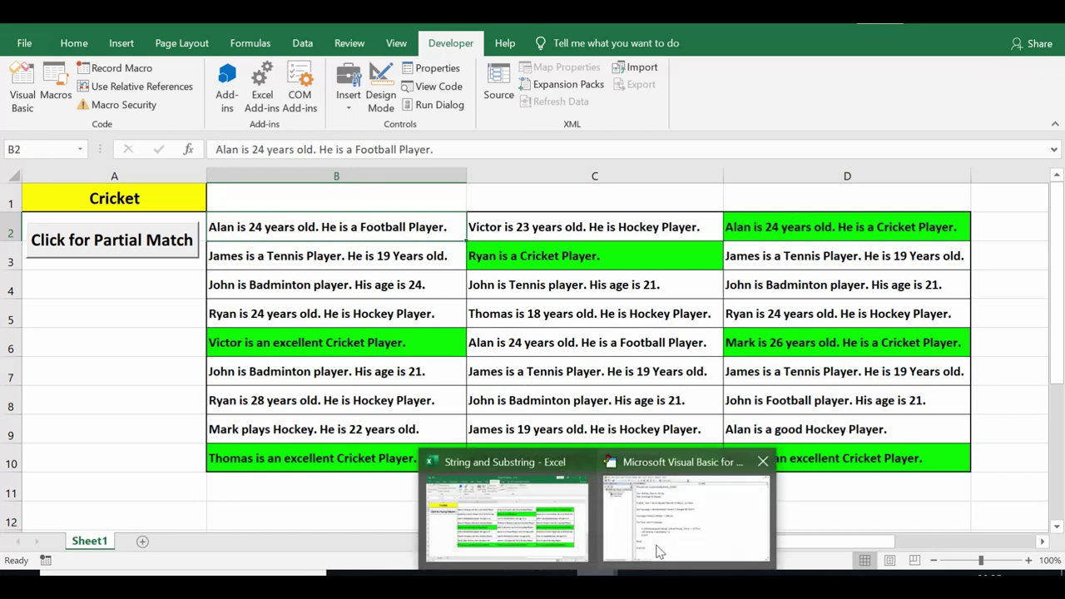
Step: Return to the VBA Editor and step through the click procedure down to its end
left_click(664, 515)
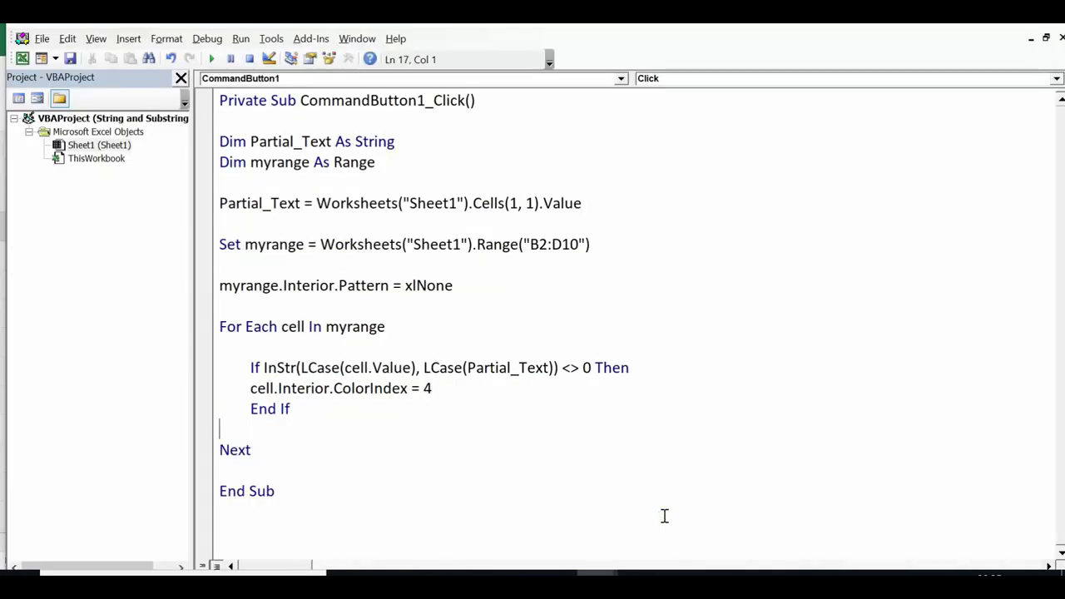
left_click(569, 304)
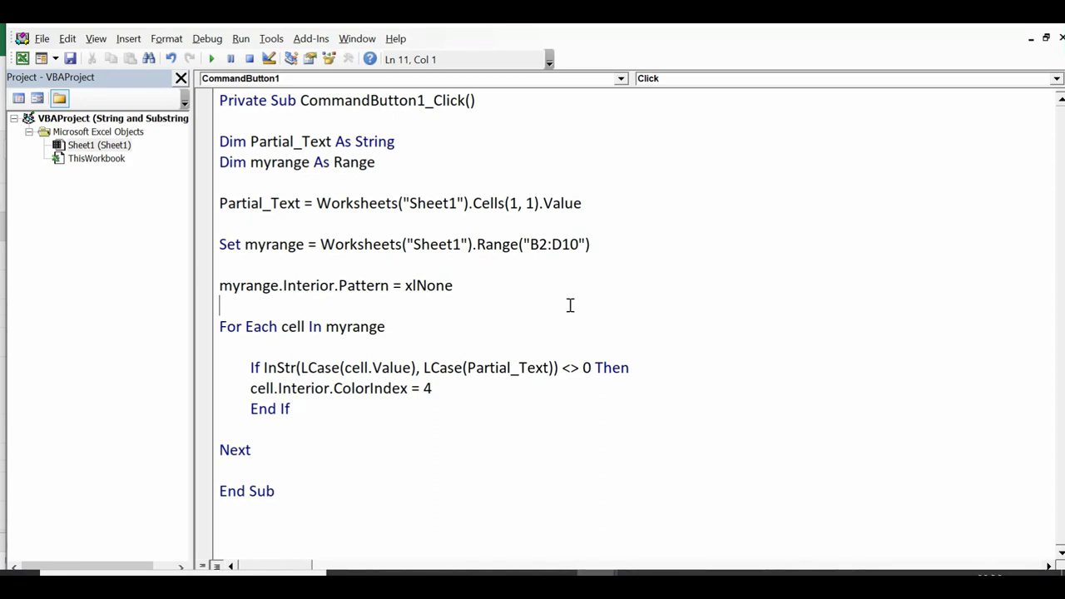
left_click(282, 496)
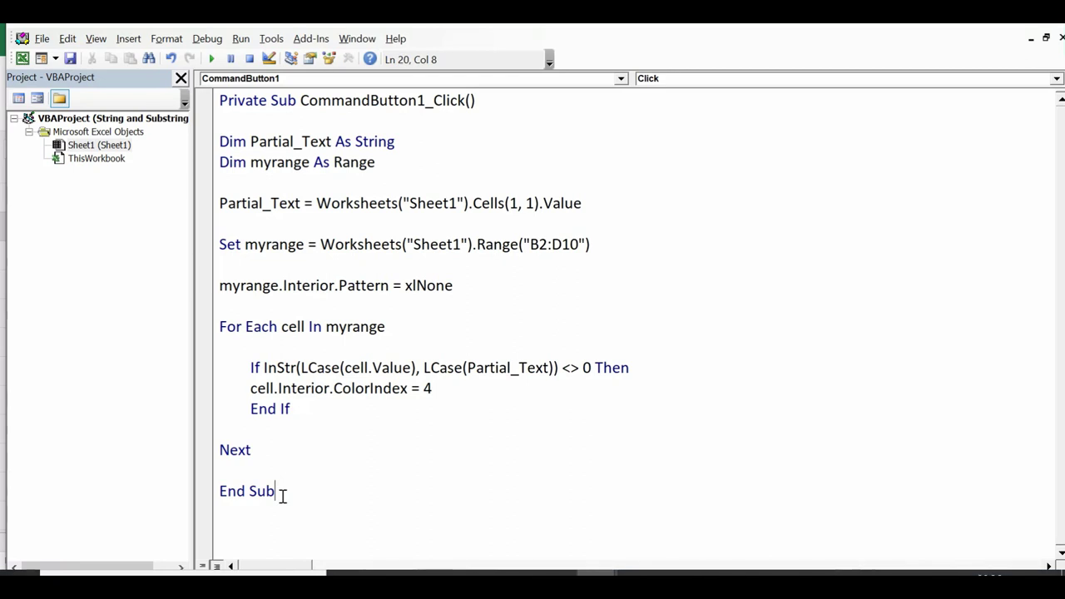